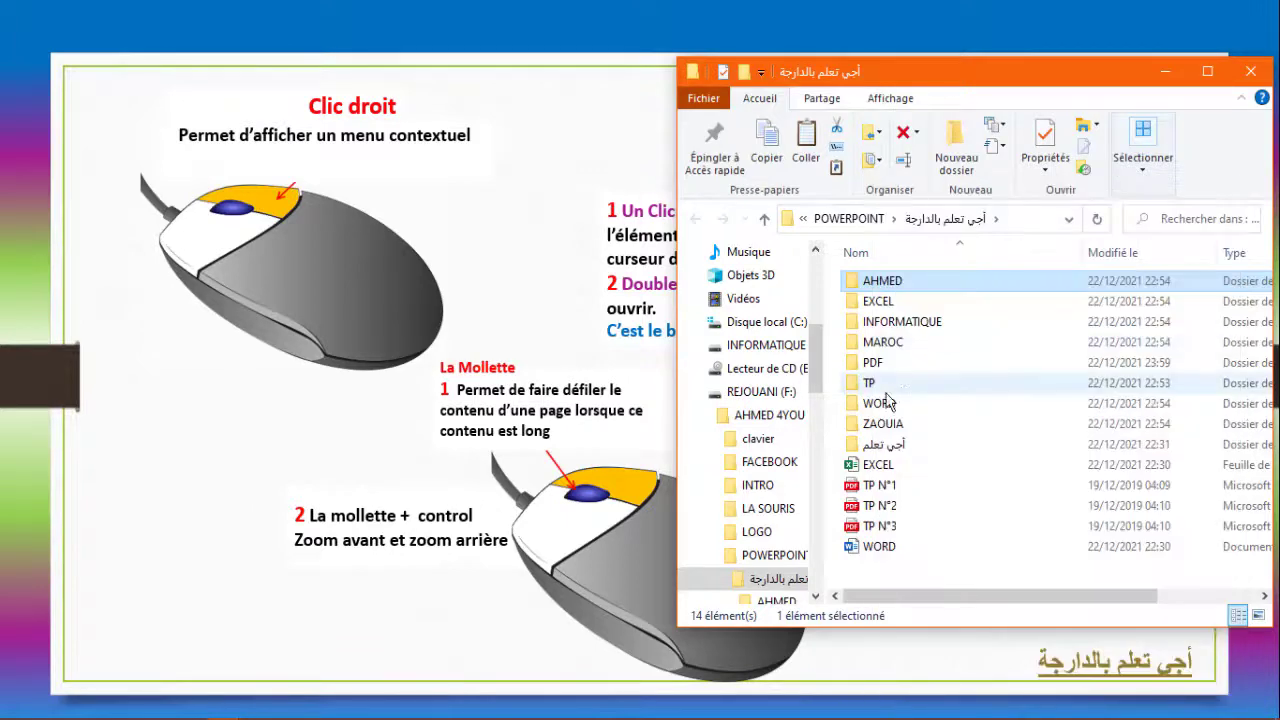
Step: Display the context menu of the TP N°1 PDF file and dismiss it without choosing a command
click(868, 490)
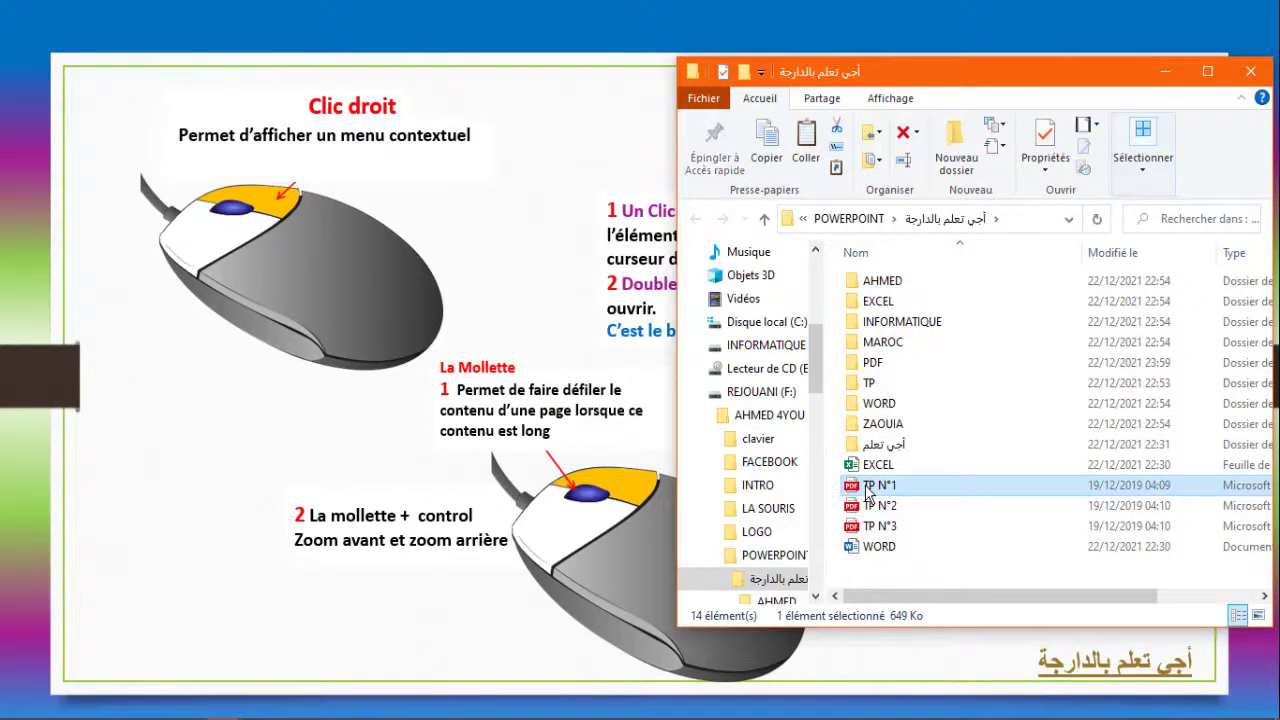
right_click(868, 490)
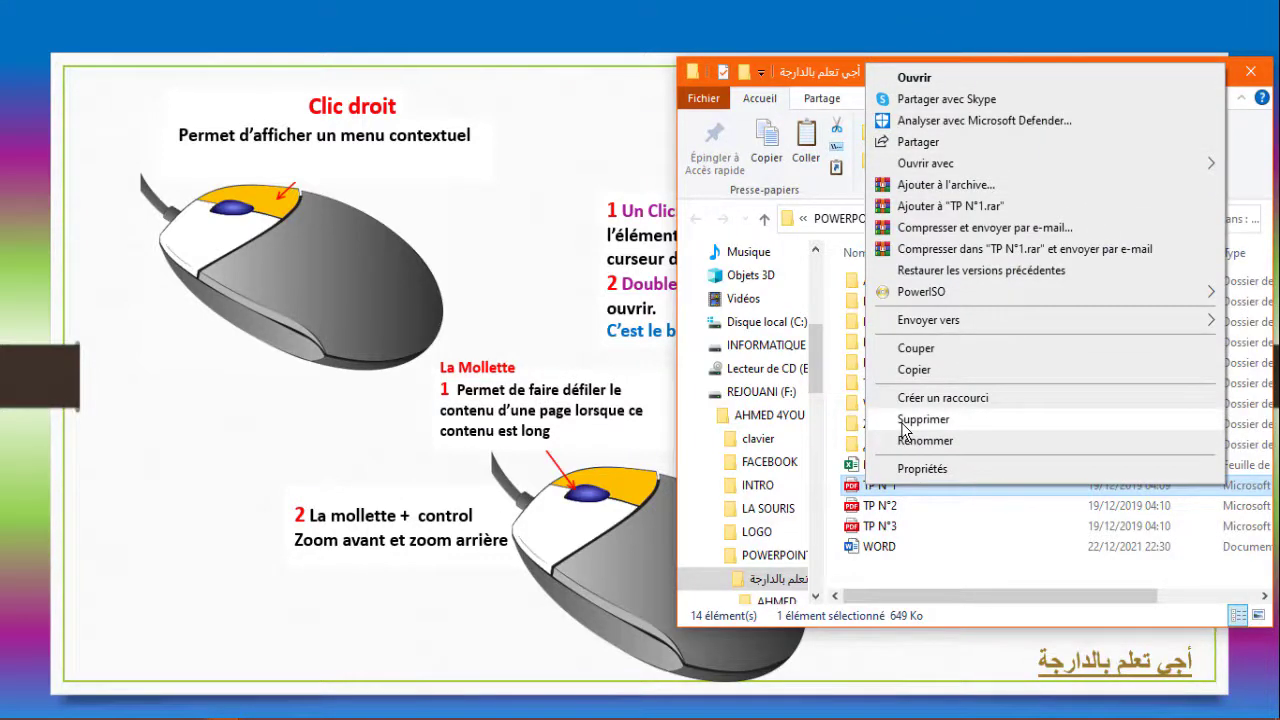
click(830, 68)
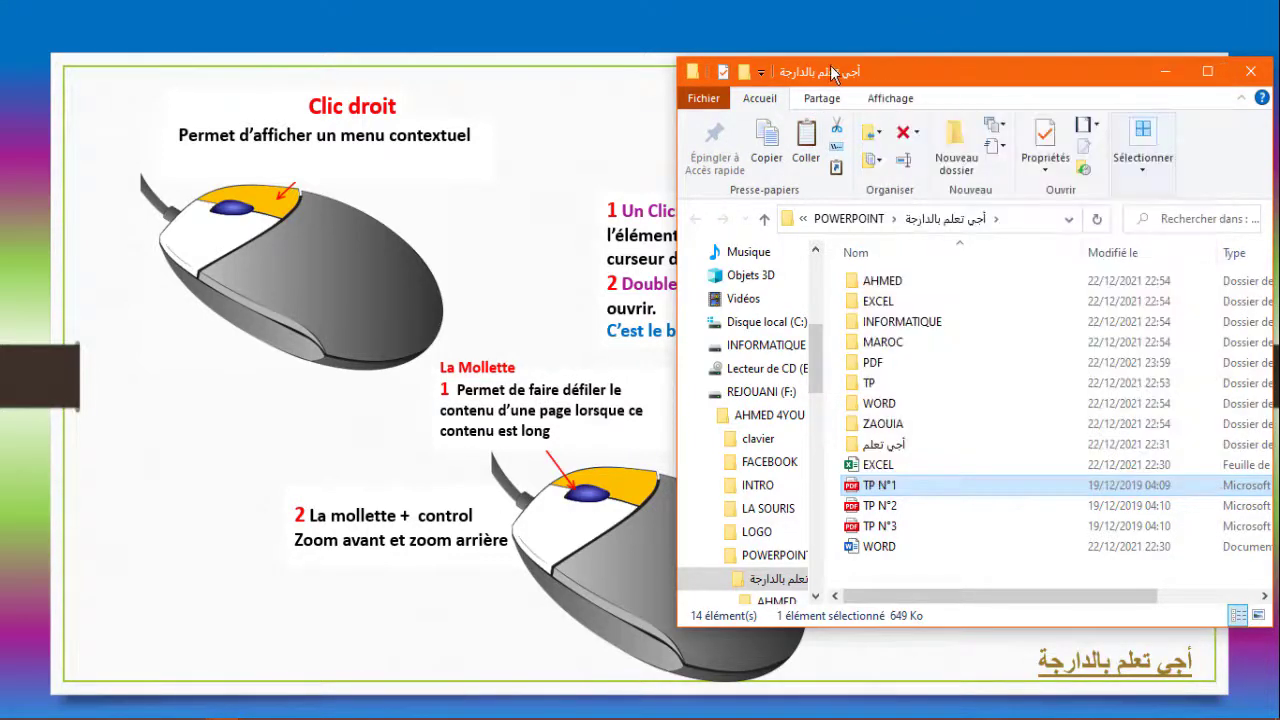
Step: Move the folder window off the Clic gauche notes, then select the PDF folder and the TP N°1 file in turn
drag(981, 68, 301, 66)
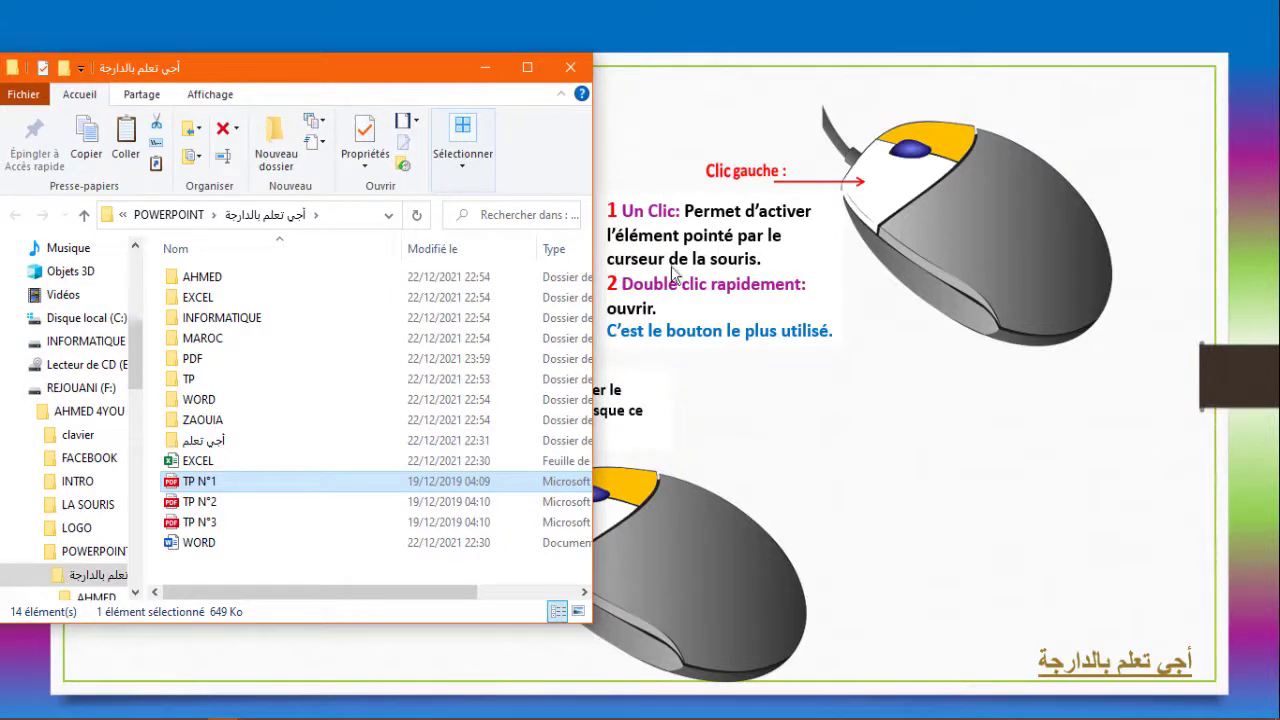
click(207, 363)
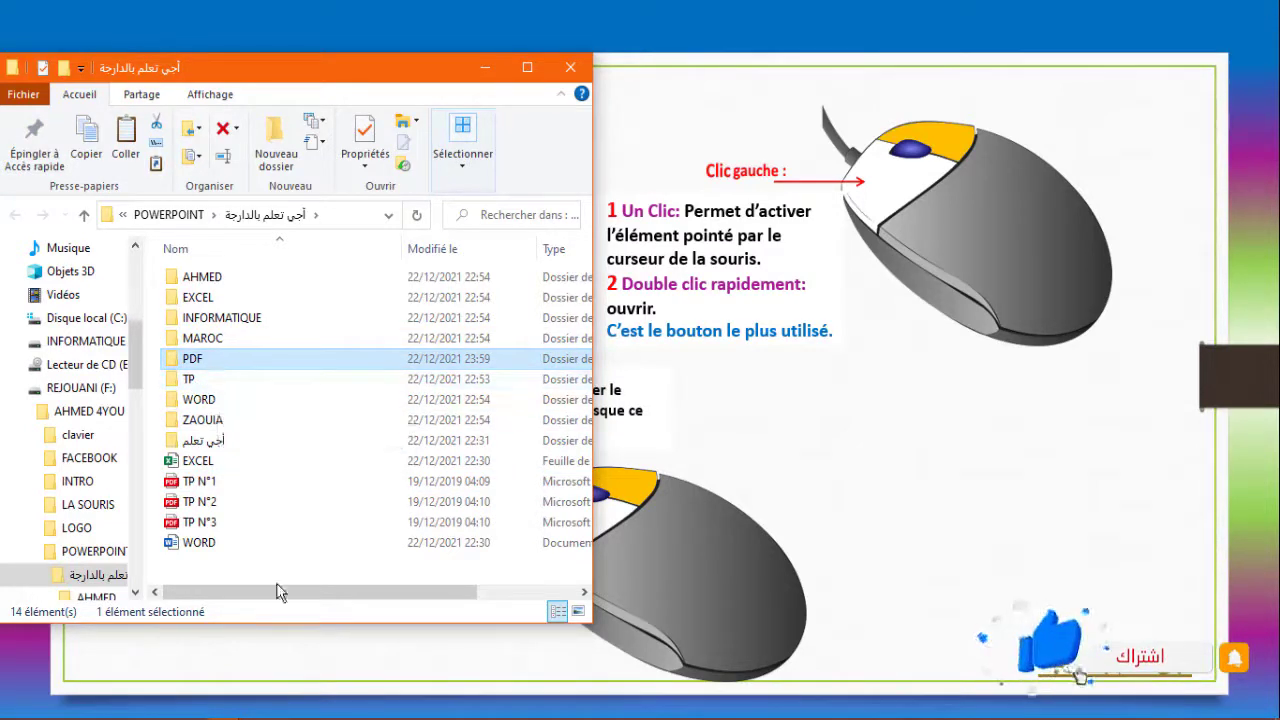
click(203, 482)
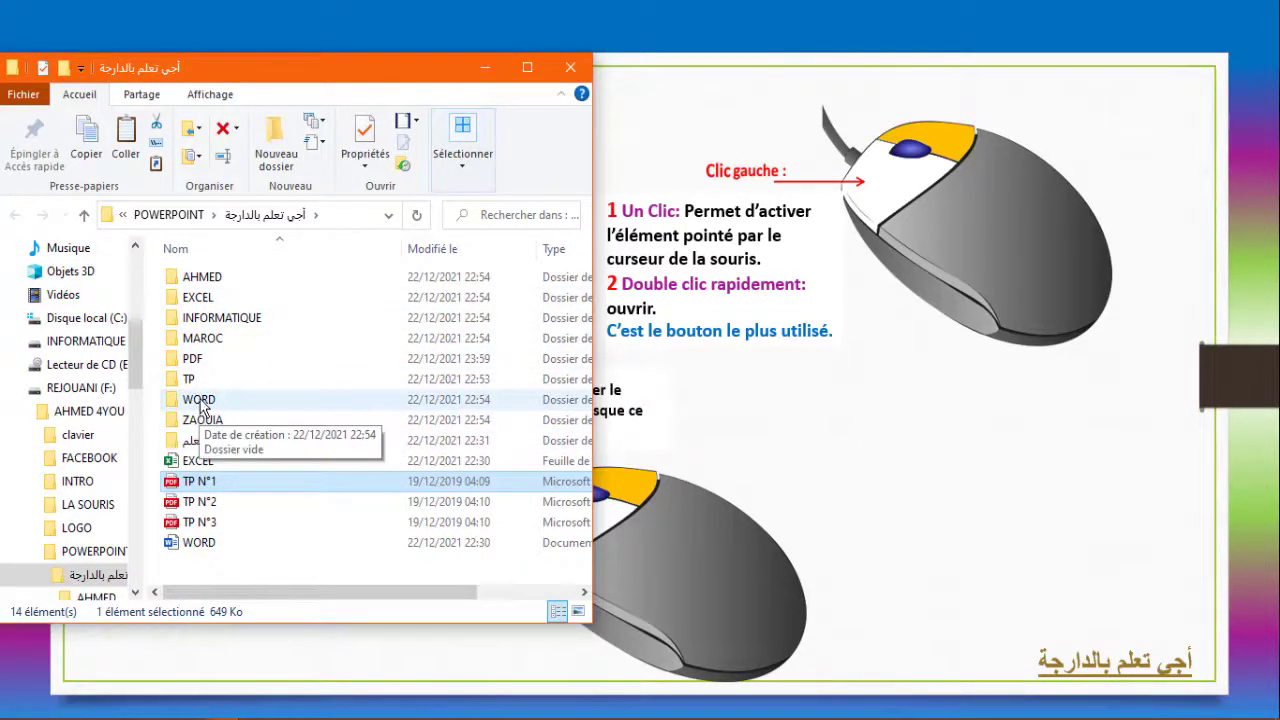
Step: Open the WORD folder and the first folder in the list, returning to the parent folder after each
click(200, 403)
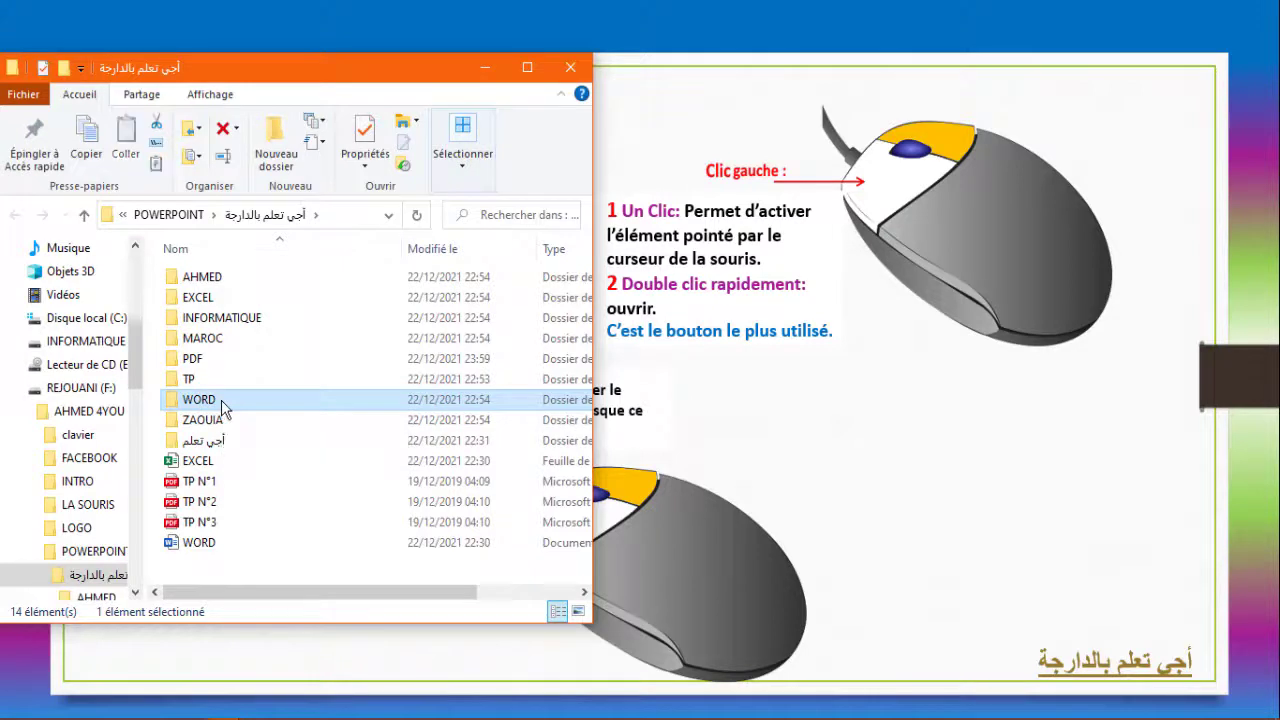
double_click(222, 402)
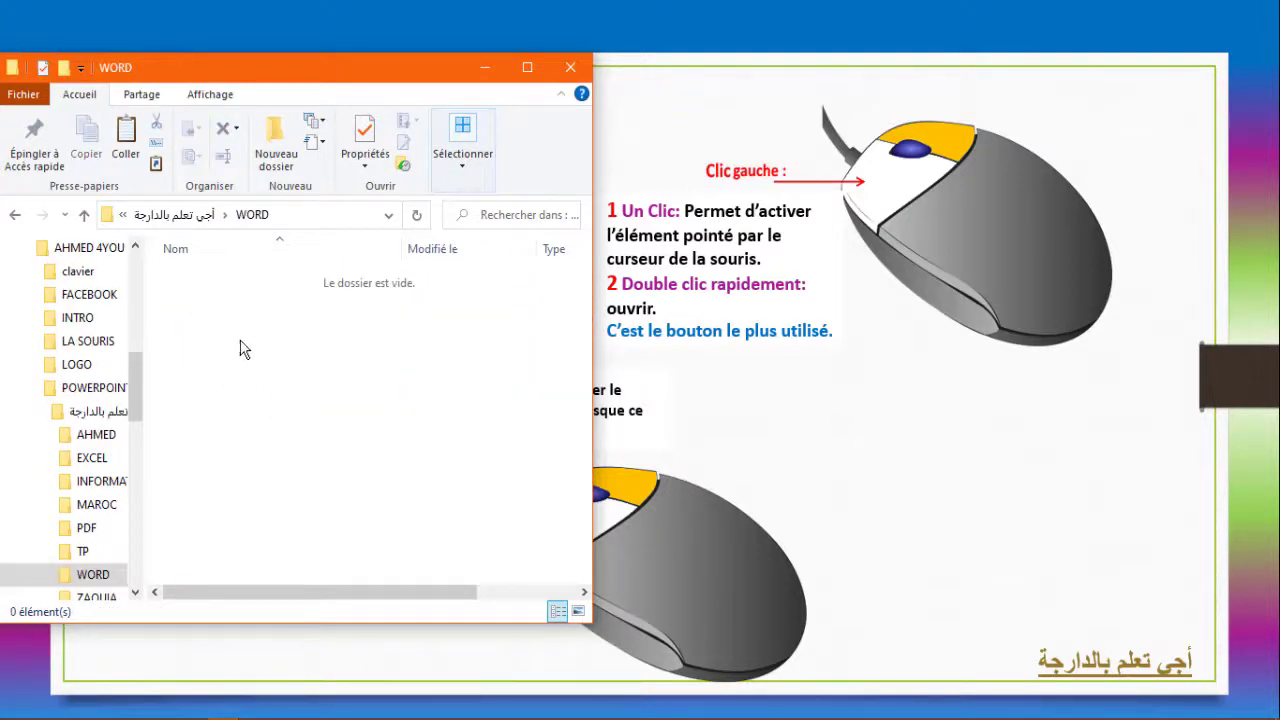
click(178, 216)
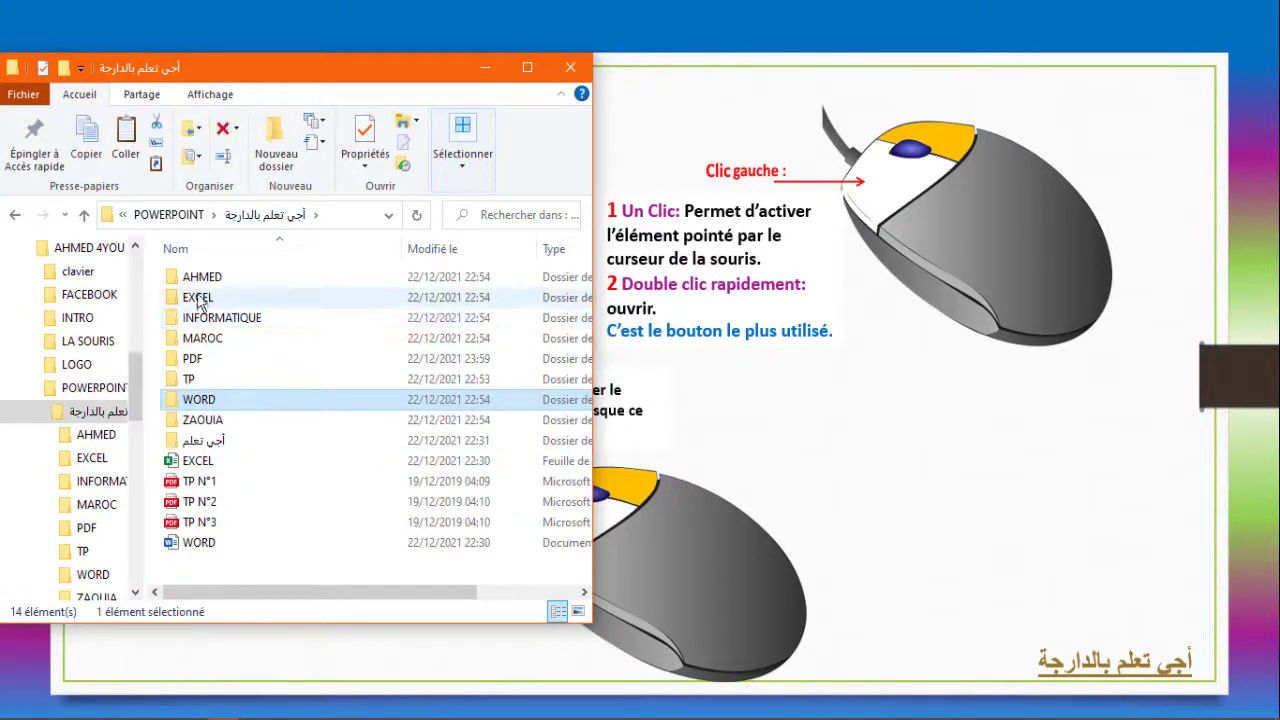
double_click(202, 279)
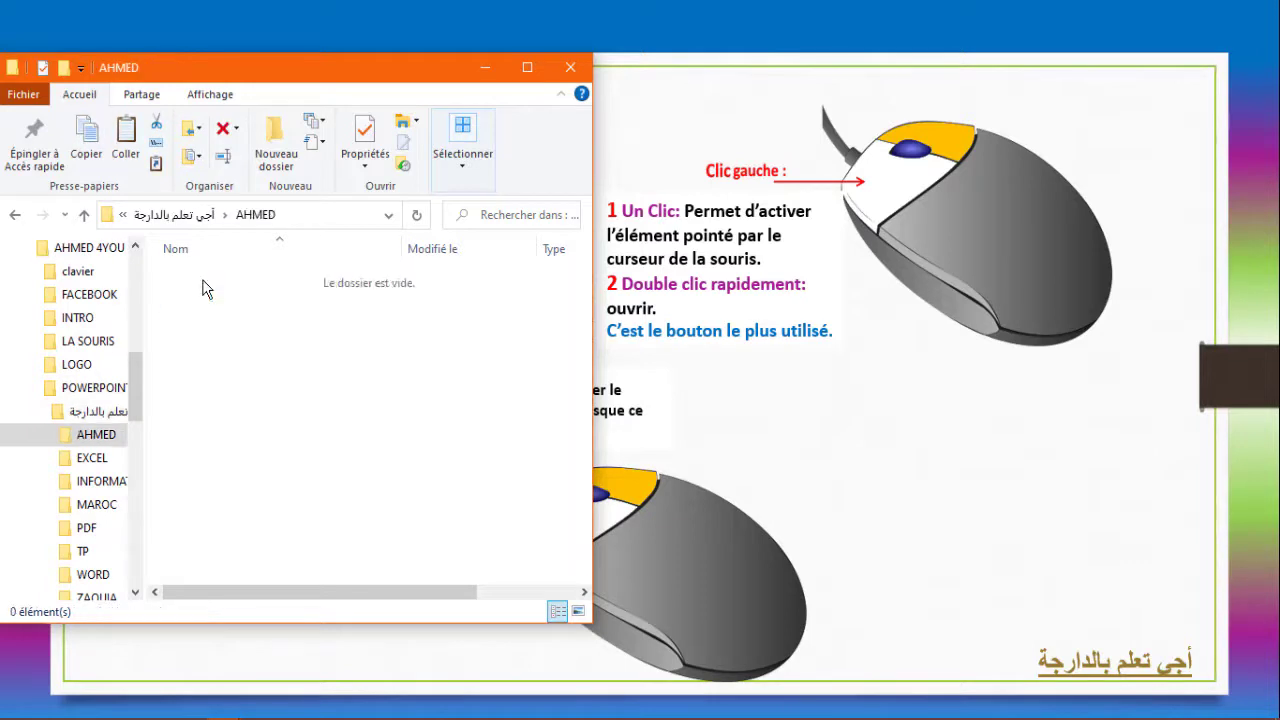
click(175, 214)
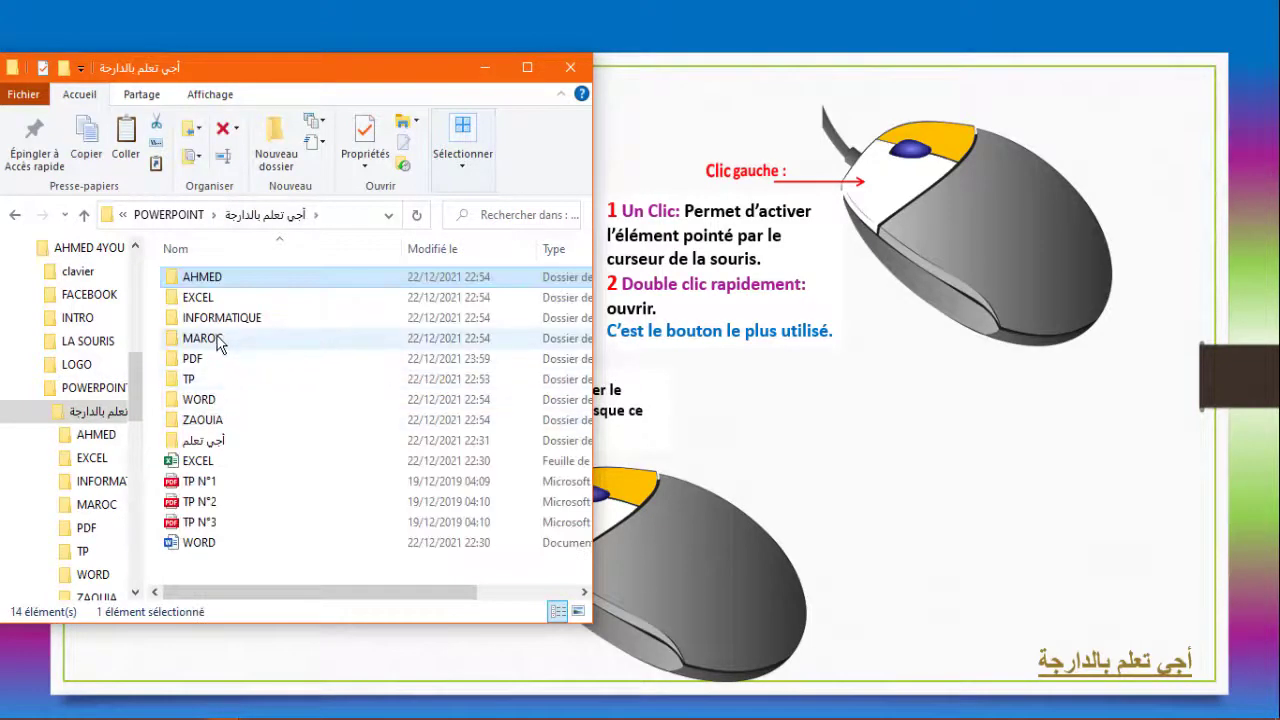
Step: Open the أجي تعلم folder to view its files, return to the parent folder, and repeat using its context menu
click(214, 444)
double_click(214, 444)
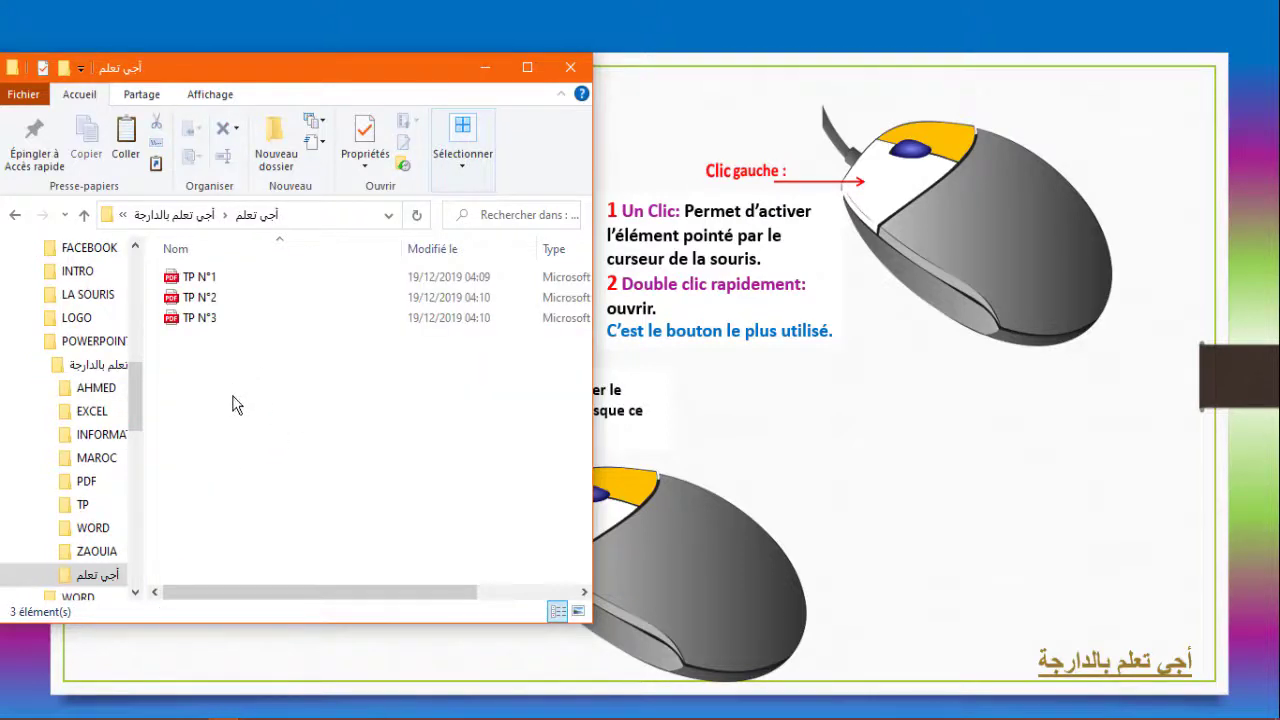
click(175, 214)
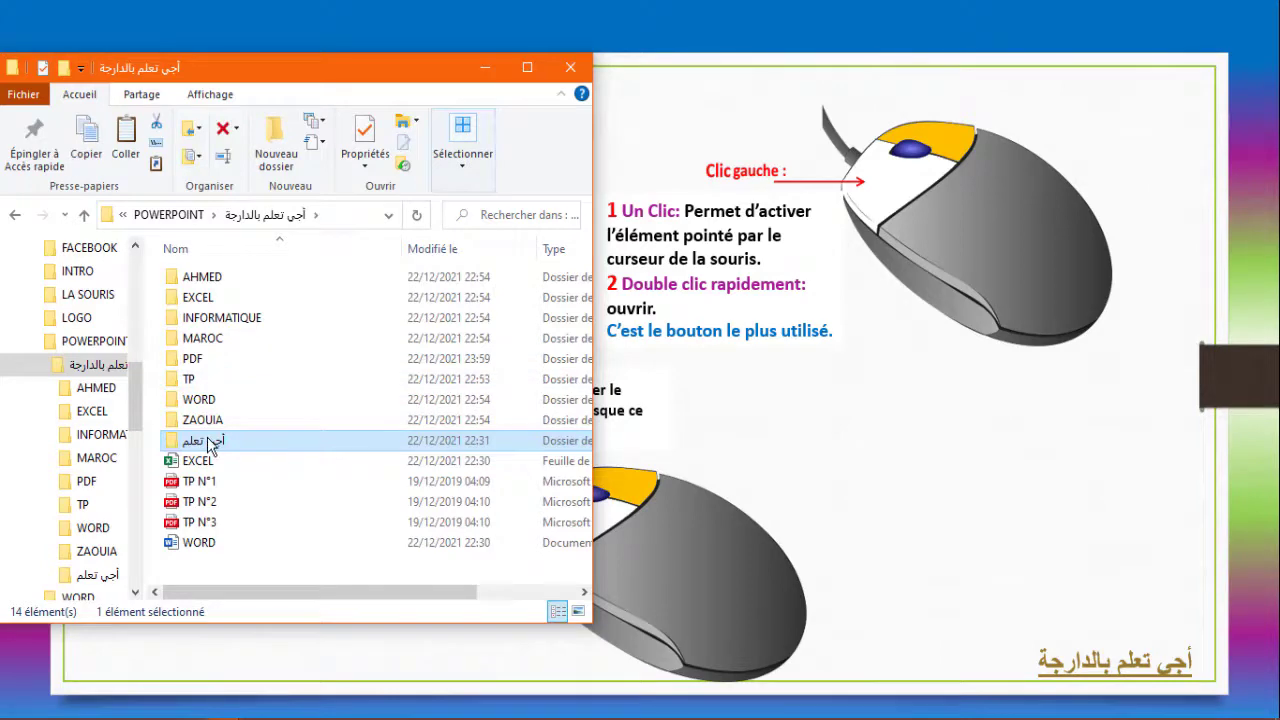
right_click(208, 444)
click(190, 450)
double_click(190, 444)
click(174, 214)
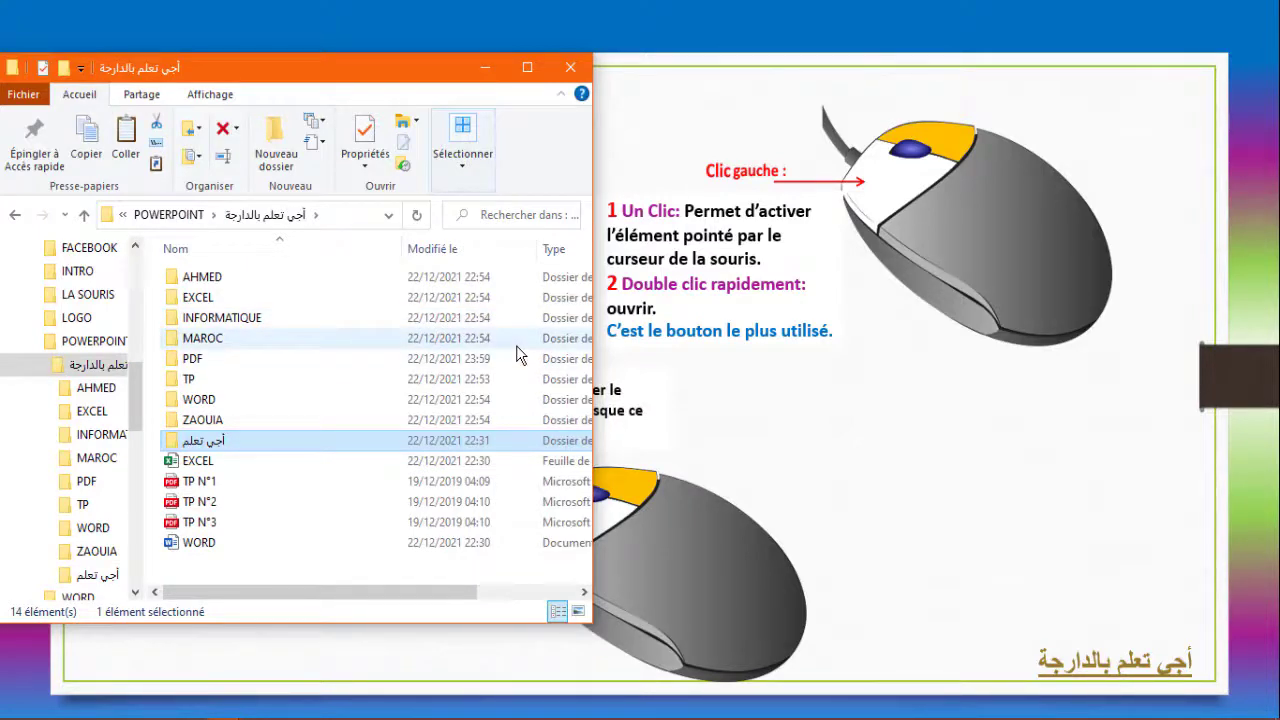
Step: Move the folder window over the Clic gauche notes so the Clic droit and La Mollette notes are uncovered
drag(321, 80, 971, 132)
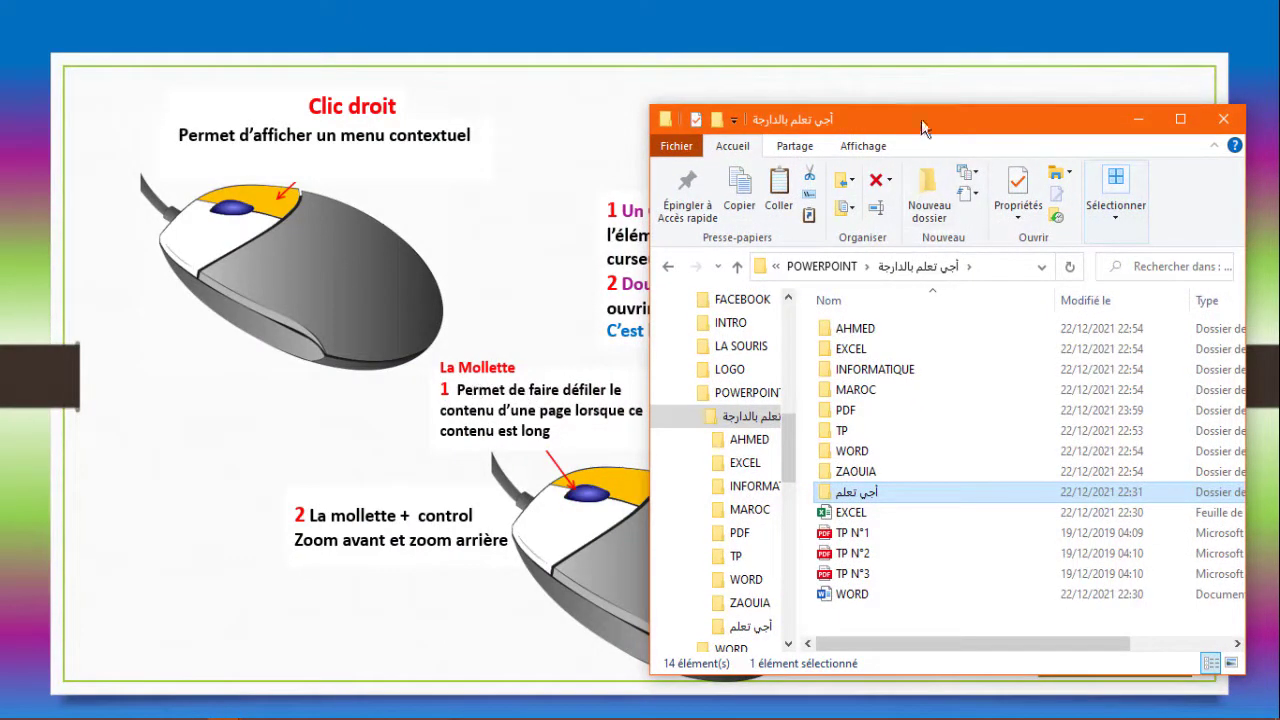
drag(900, 131, 943, 125)
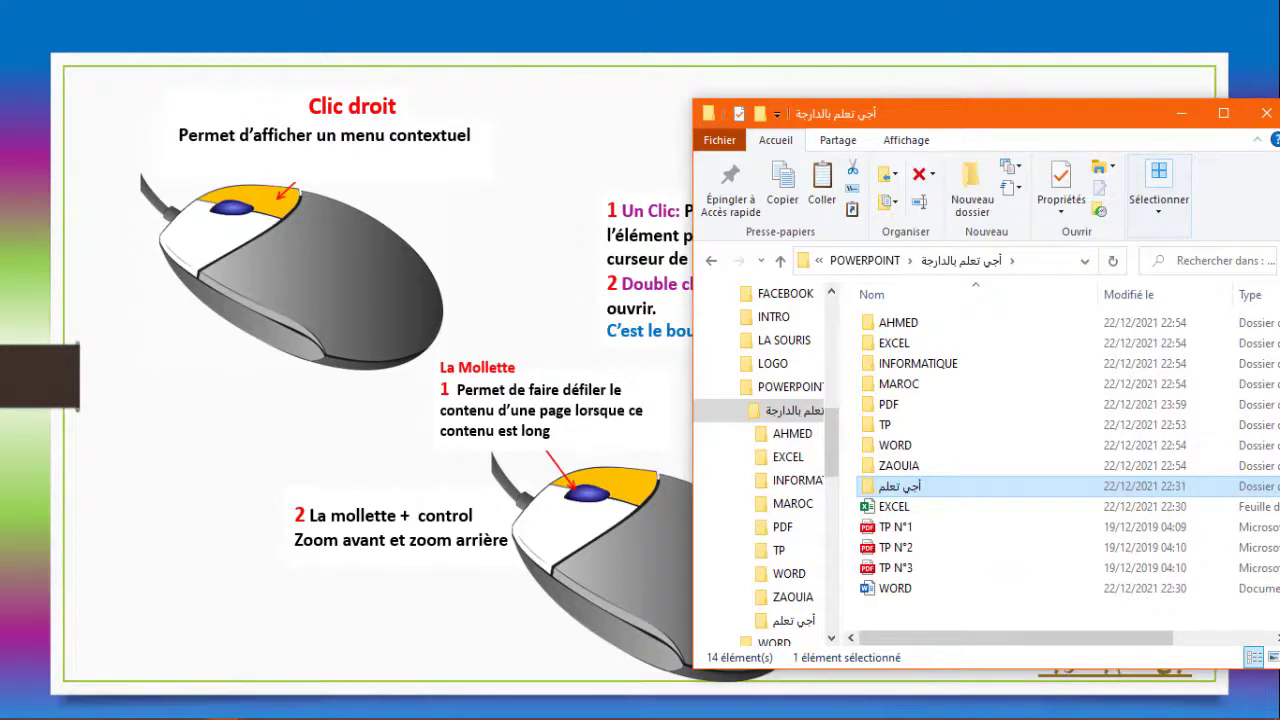
Step: Open the WORD document, dismiss the licence notice, and scroll down through the pages and back to the beginning
click(900, 592)
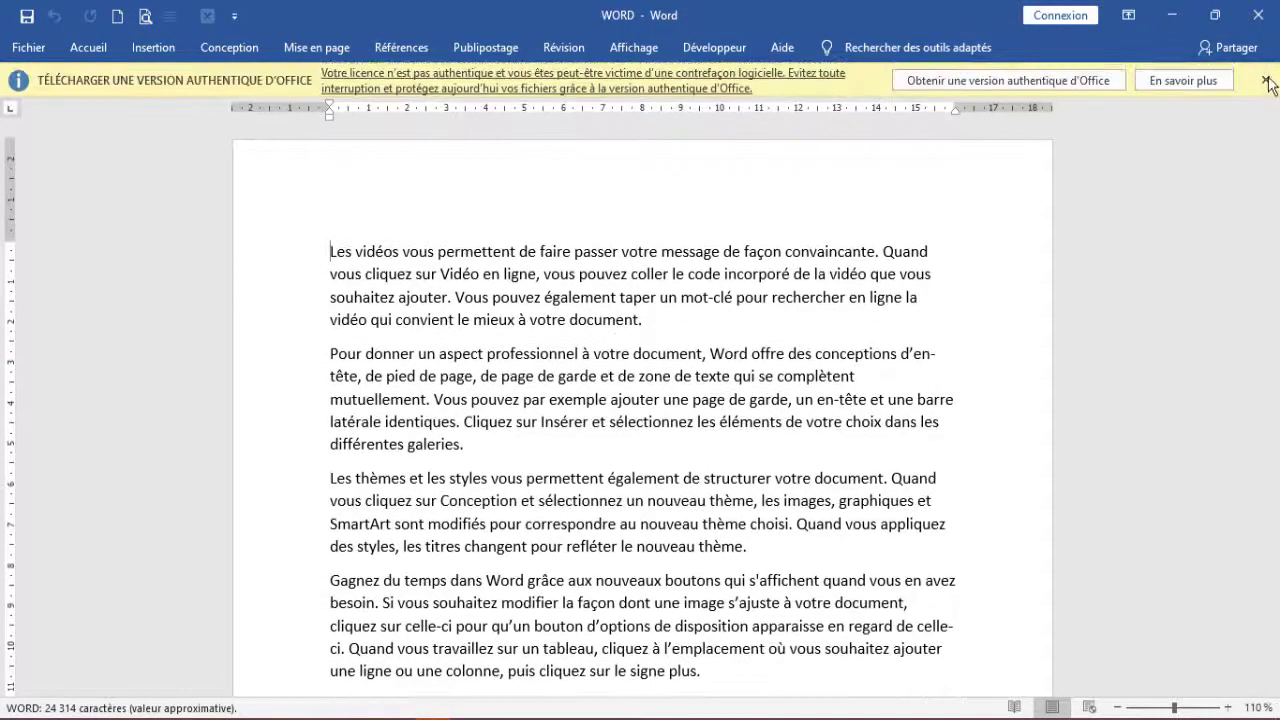
click(1267, 82)
scroll(635, 375, down, 5)
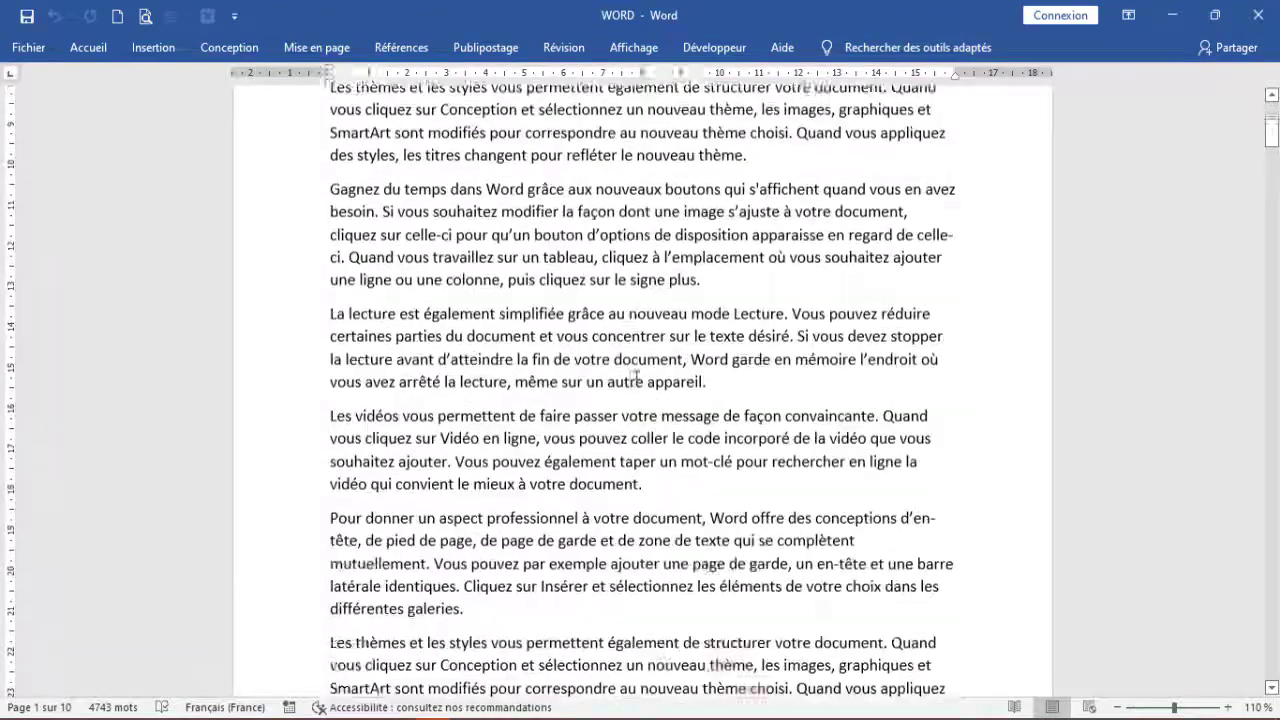
scroll(635, 375, down, 15)
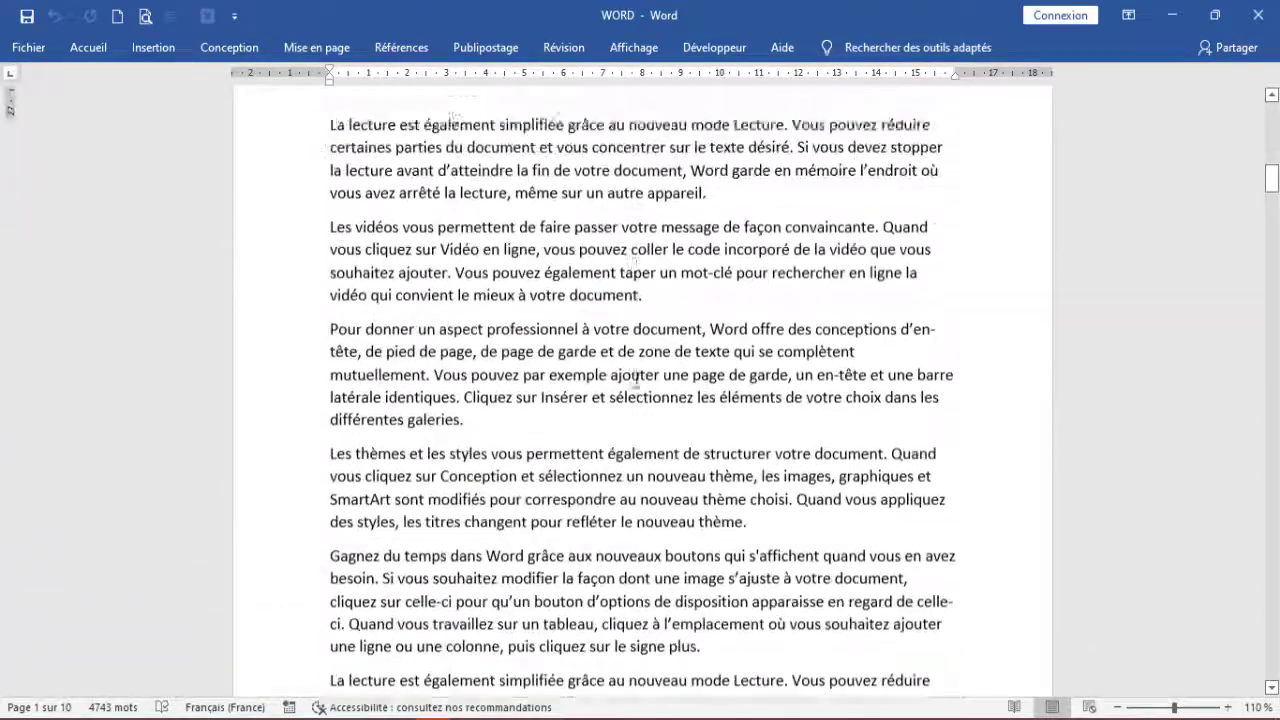
scroll(636, 378, up, 20)
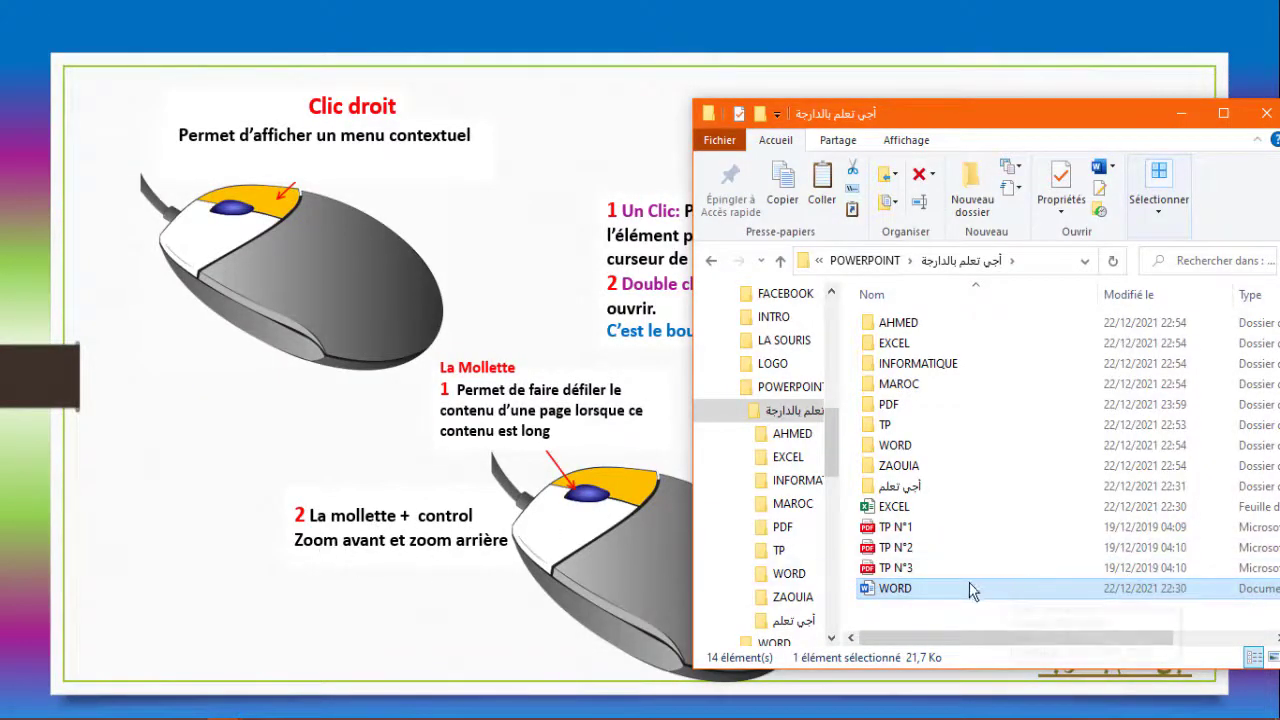
Step: Reopen the WORD document, zoom it out to 70 %, enlarge it to 170 % and beyond, and zoom back out
double_click(925, 590)
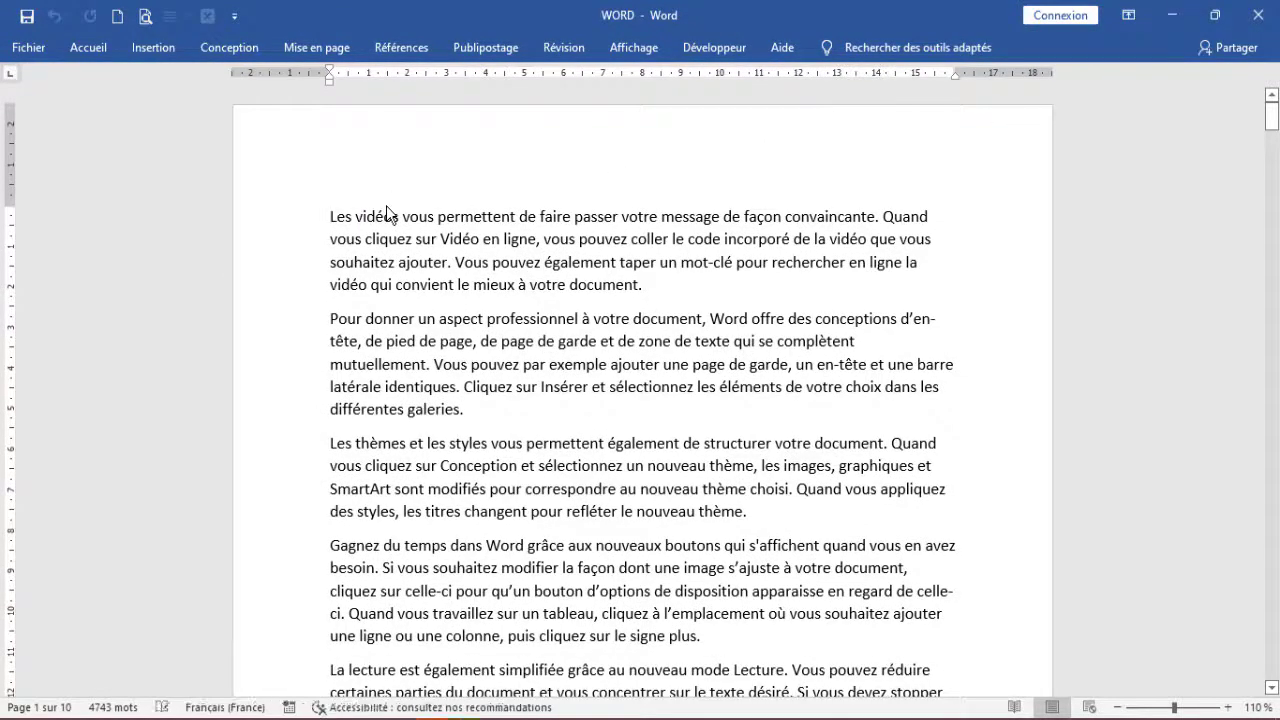
key(ctrl)
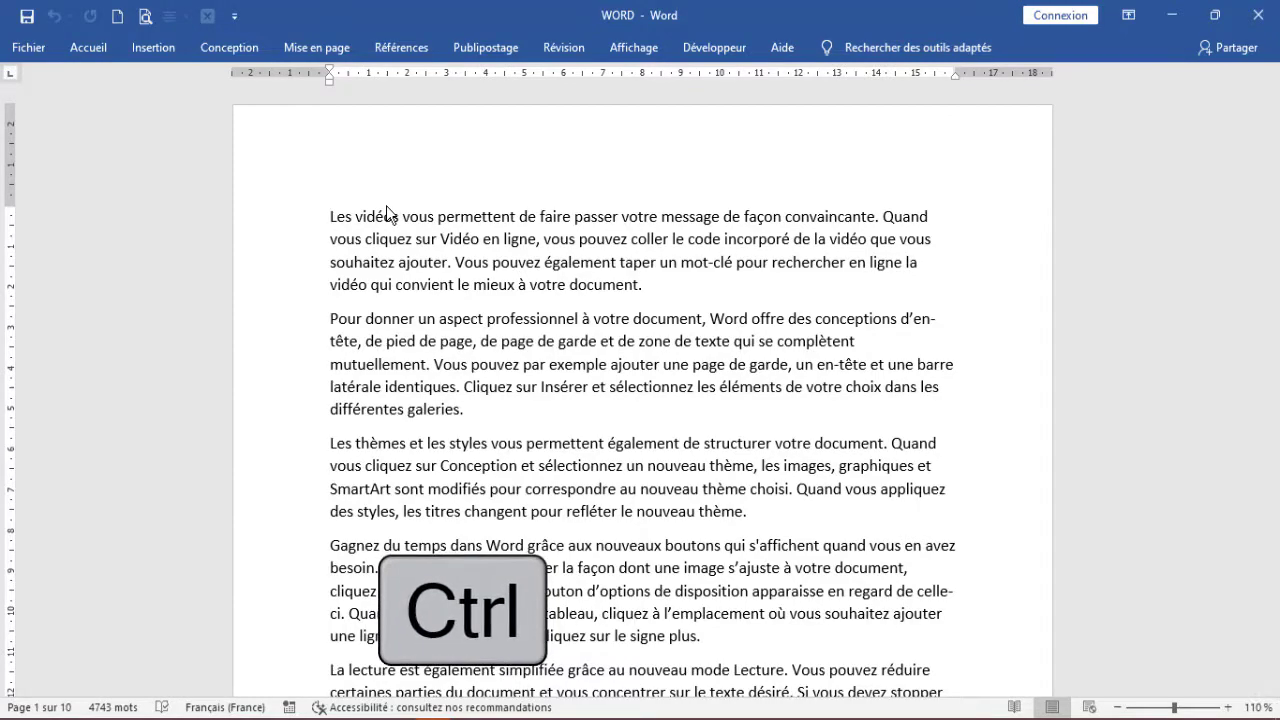
ctrl+scroll(388, 205, down, 4)
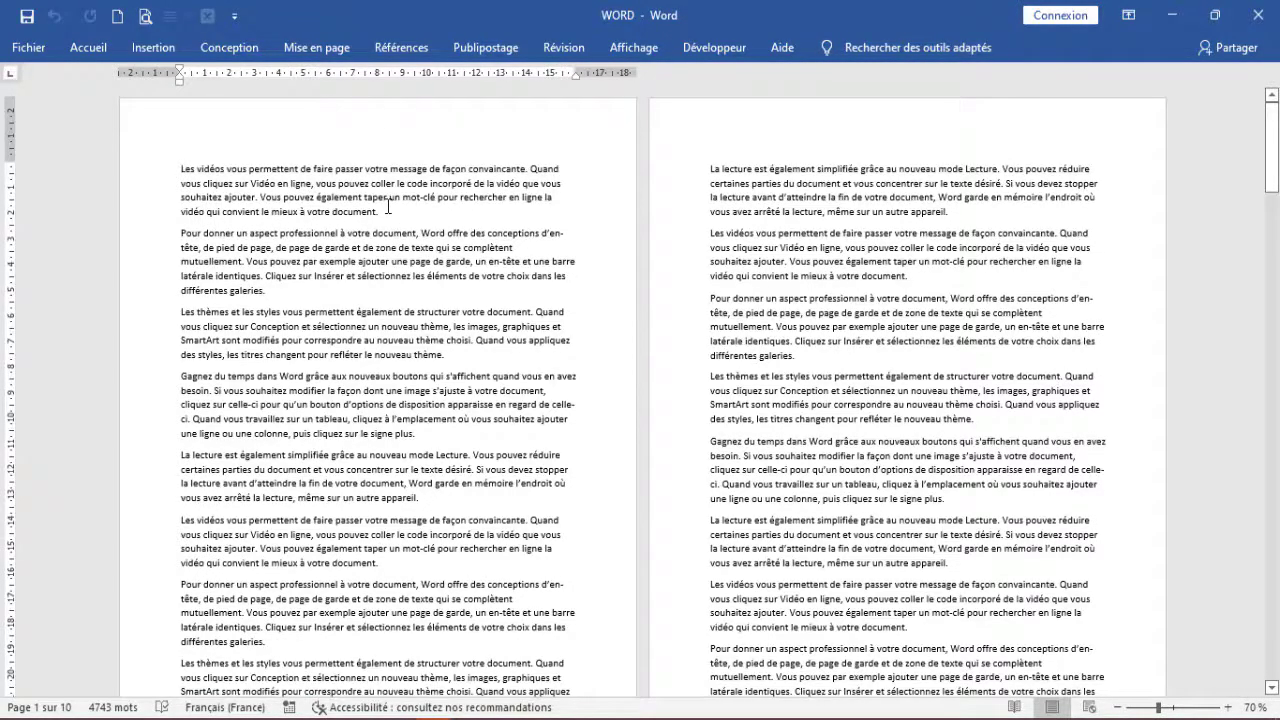
ctrl+scroll(388, 205, up, 12)
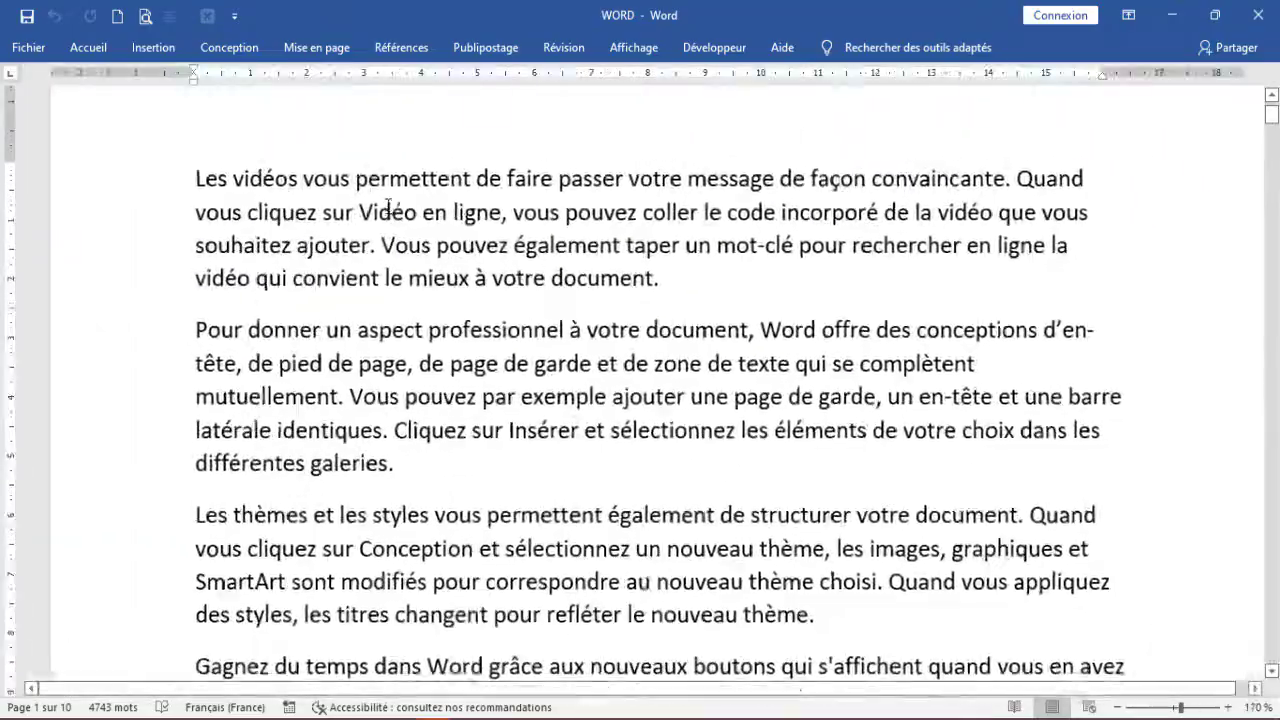
ctrl+scroll(388, 205, up, 2)
ctrl+scroll(388, 205, down, 6)
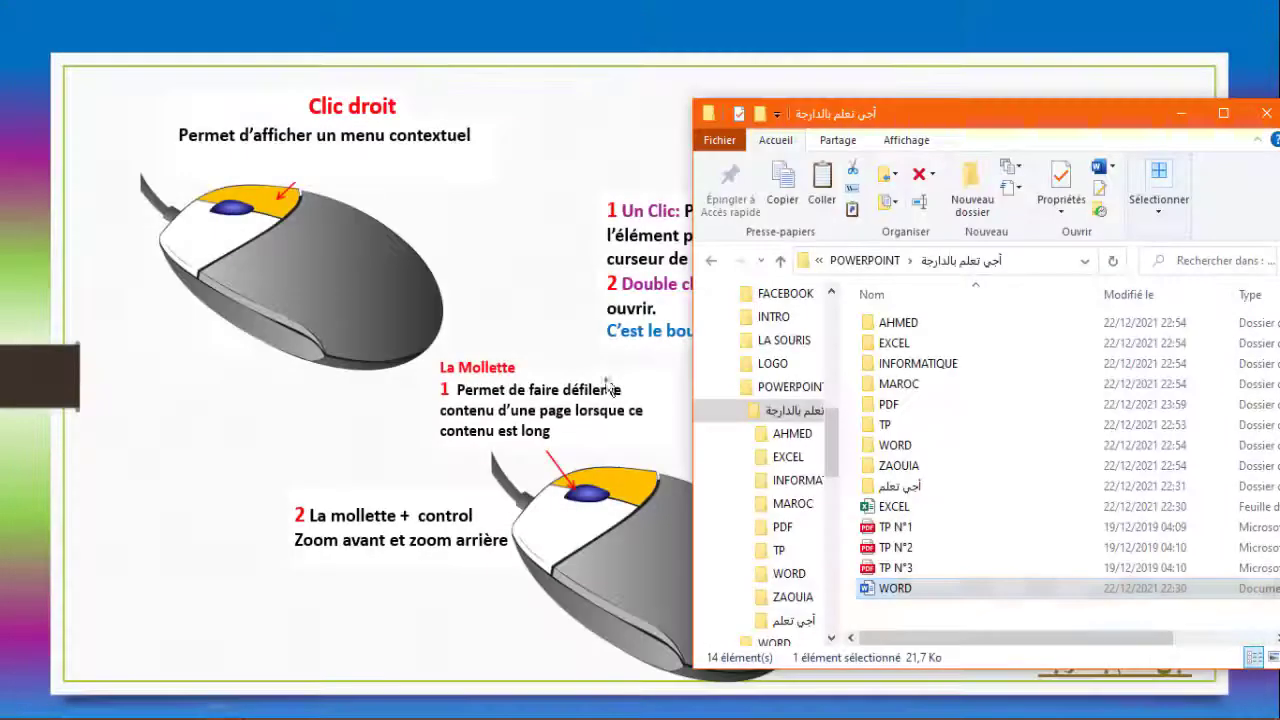
Step: Close the folder window and end the slide show on the mouse buttons slide
click(1266, 112)
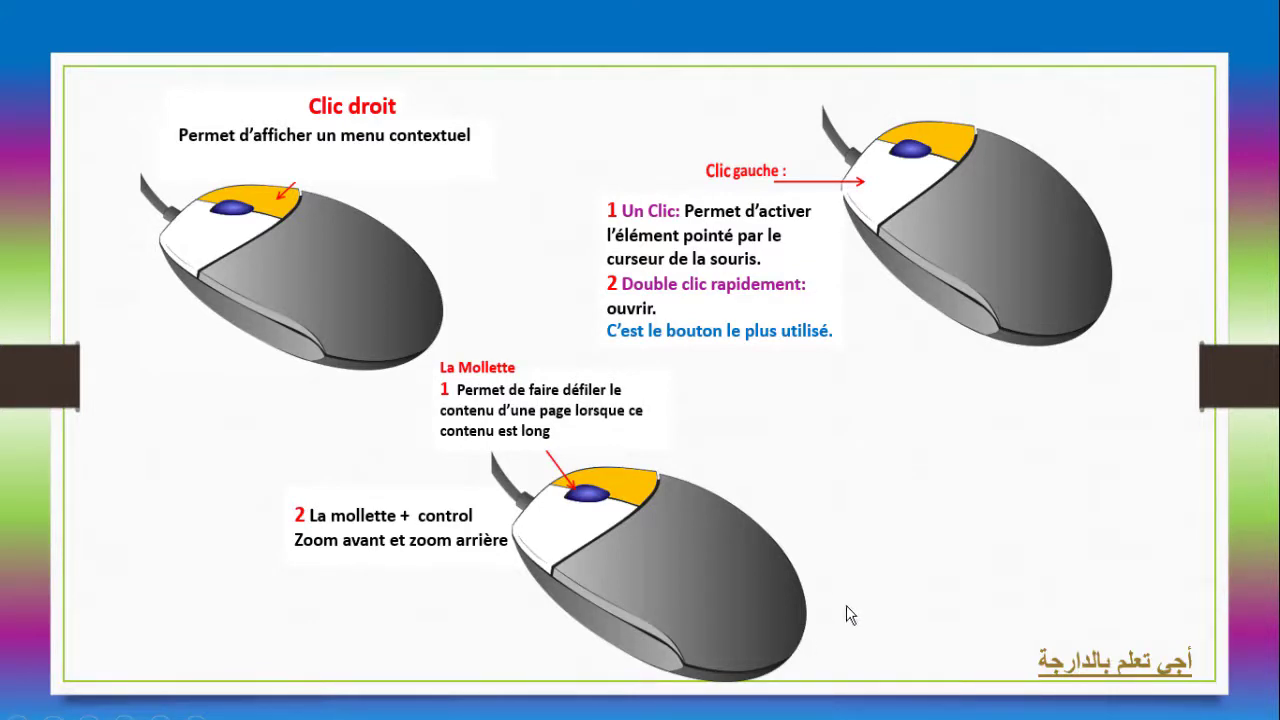
key(Escape)
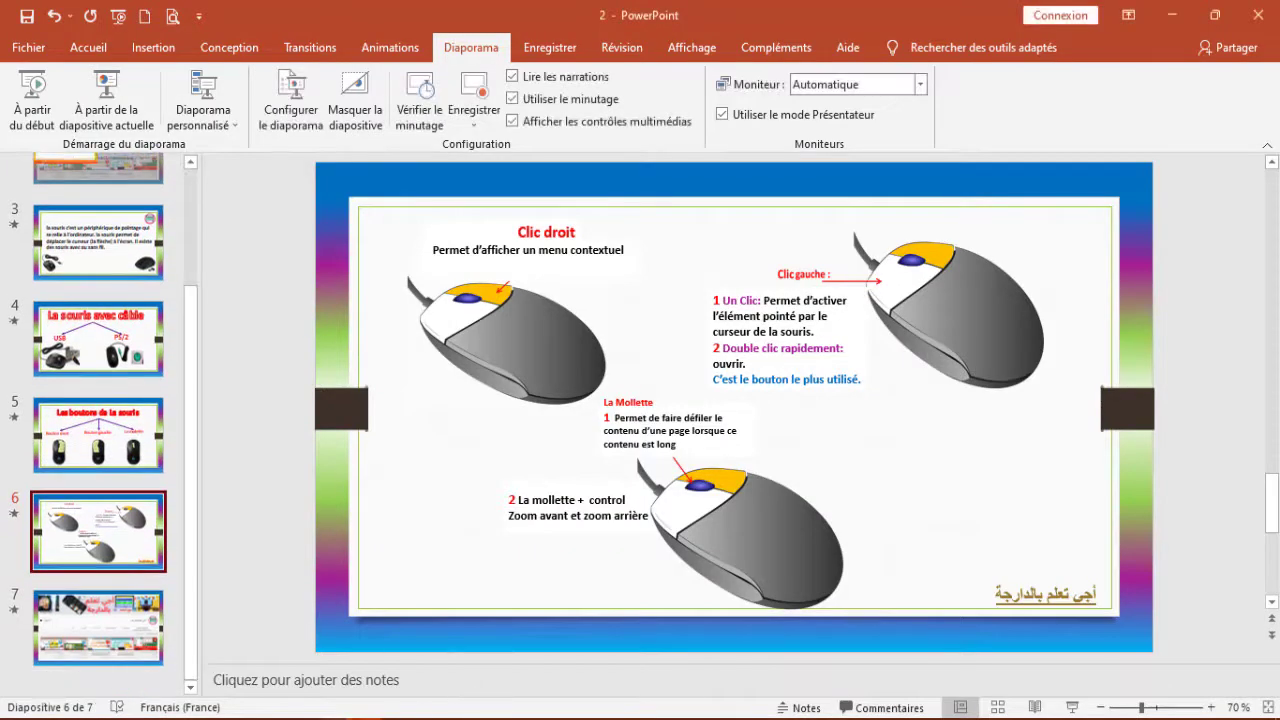
Step: Switch to the المغرب Wikipedia article in Edge, zoom the page in past 300 %, and reset the zoom to default
key(alt+Tab)
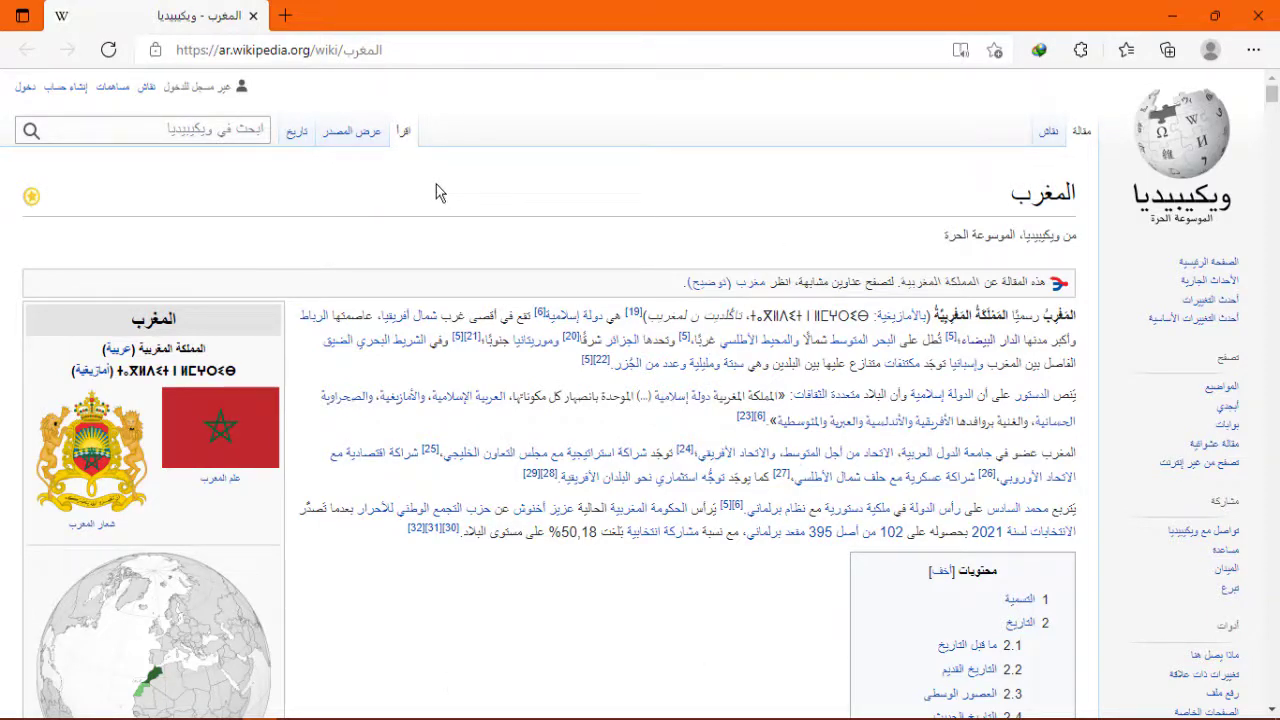
key(ctrl)
scroll(581, 226, up, 7)
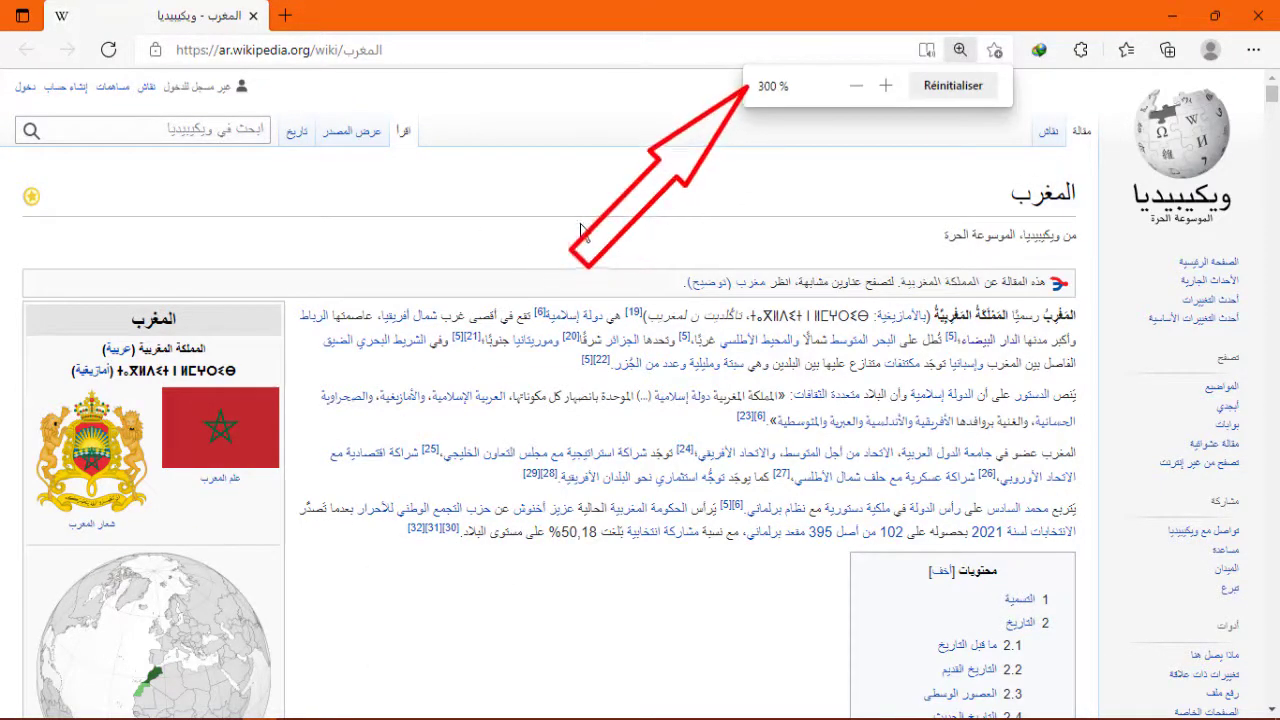
scroll(766, 120, up, 2)
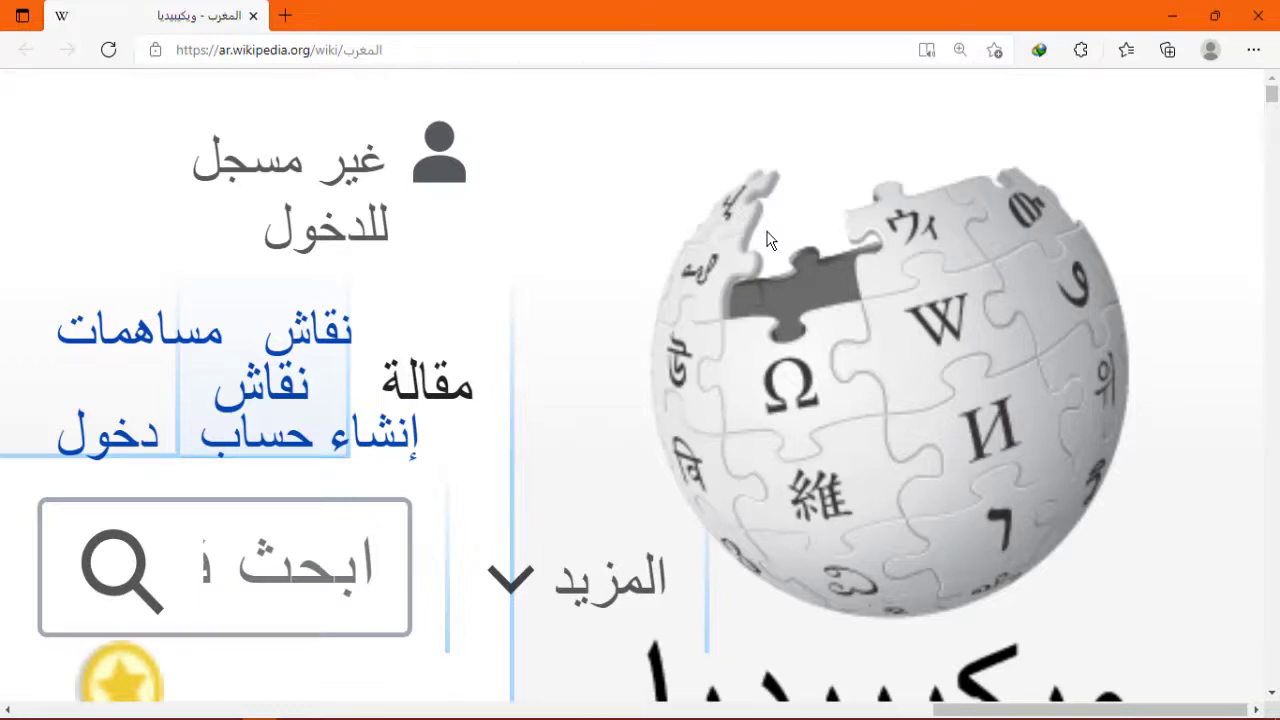
key(ctrl+0)
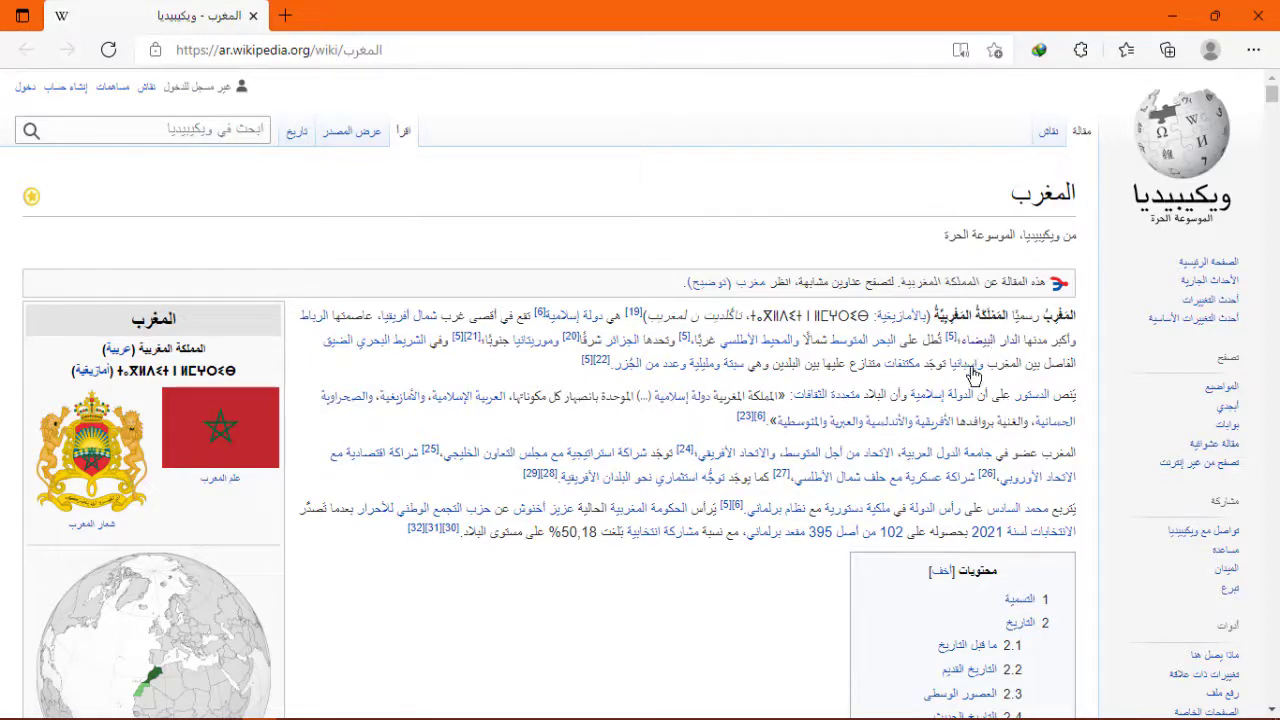
Step: Open the الدار البيضاء link from the article's first paragraph in a new tab and switch to that tab
mouse_move(987, 354)
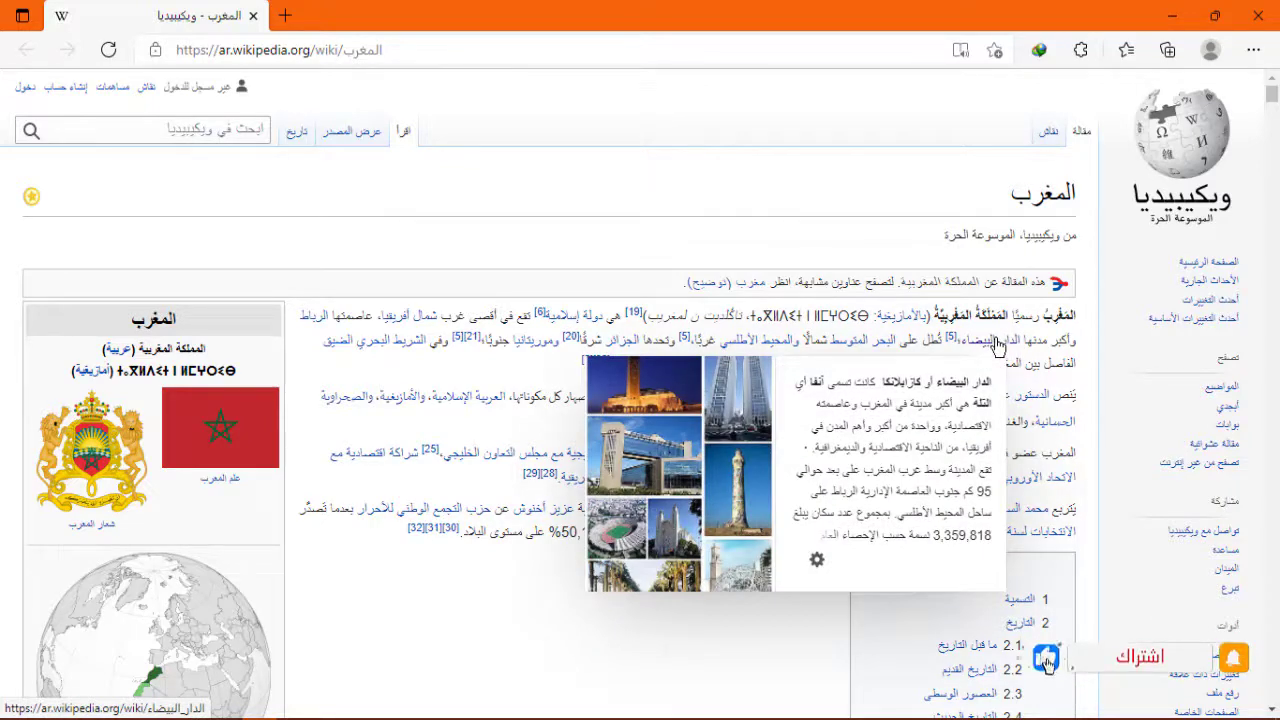
right_click(996, 345)
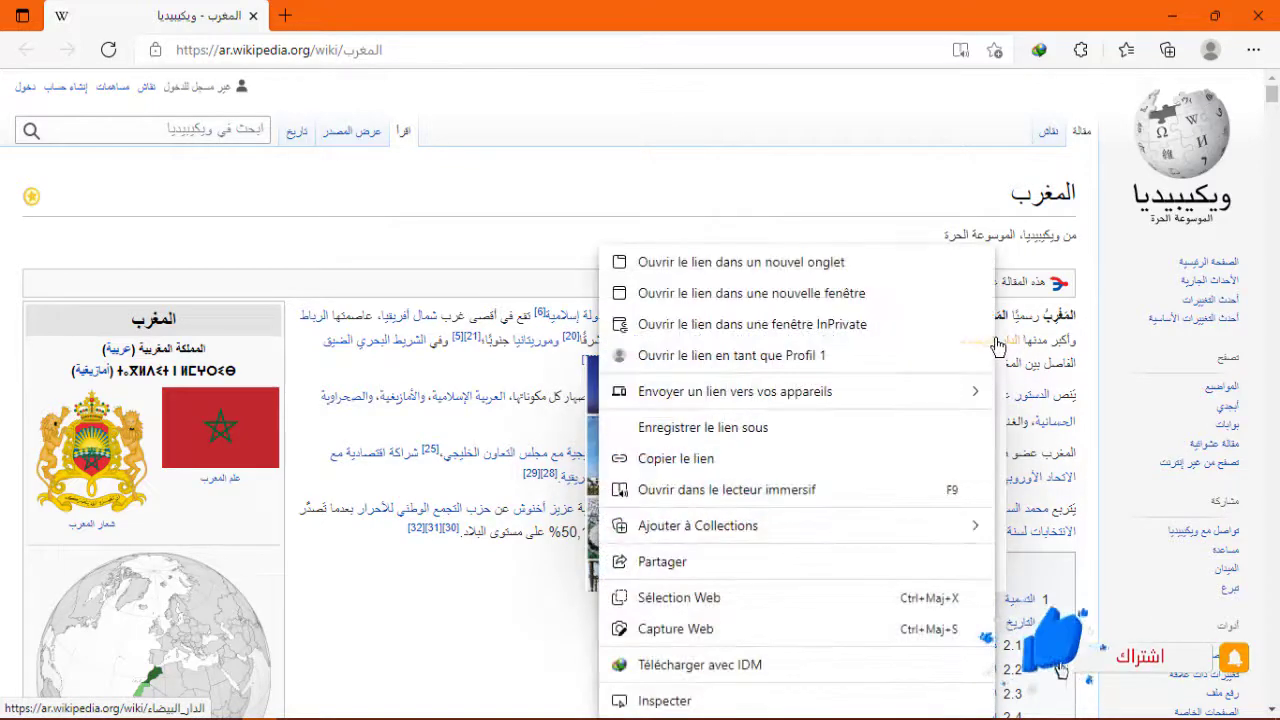
click(697, 271)
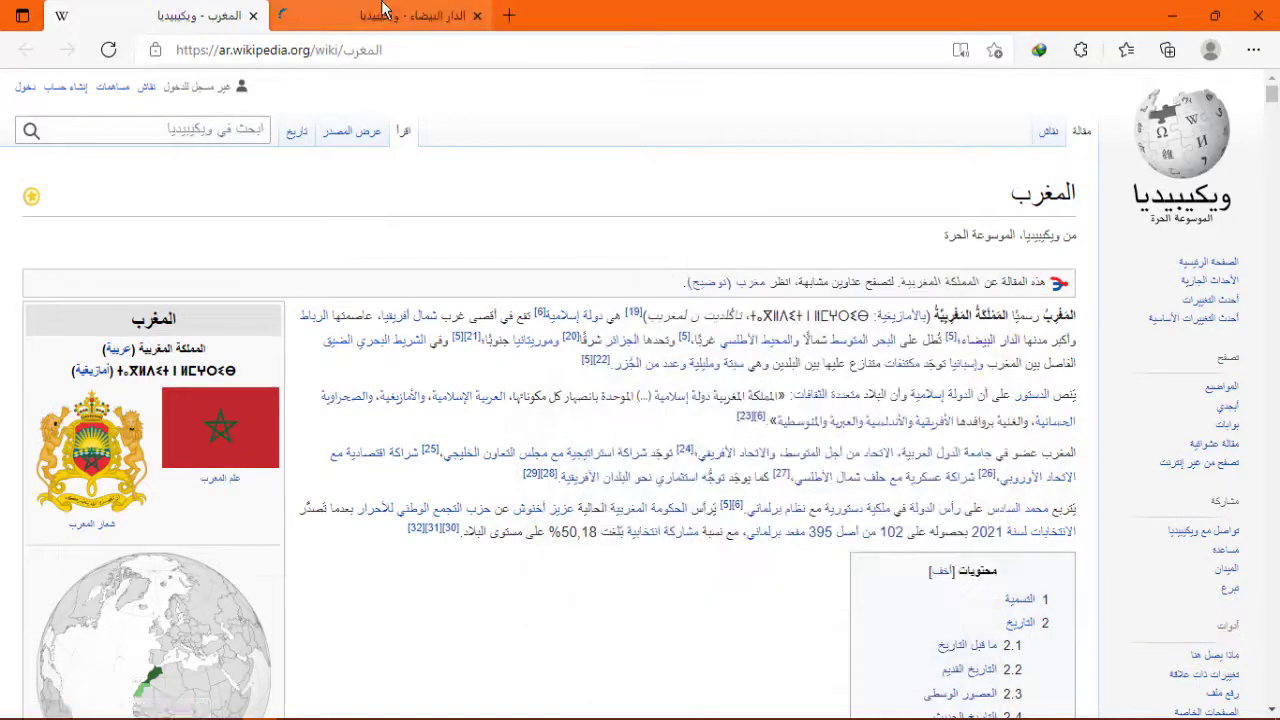
click(397, 14)
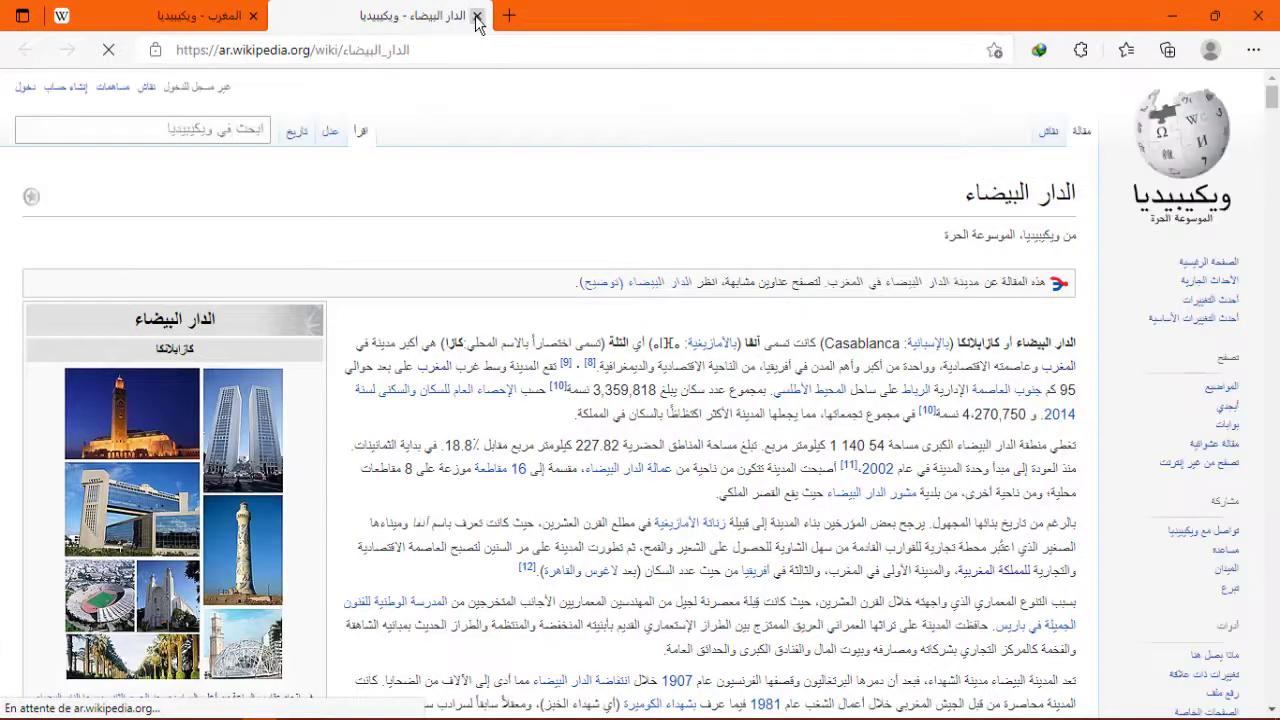
Step: Close the الدار البيضاء tab, reopen that link from the المغرب article in a new background tab, and switch to it
click(477, 15)
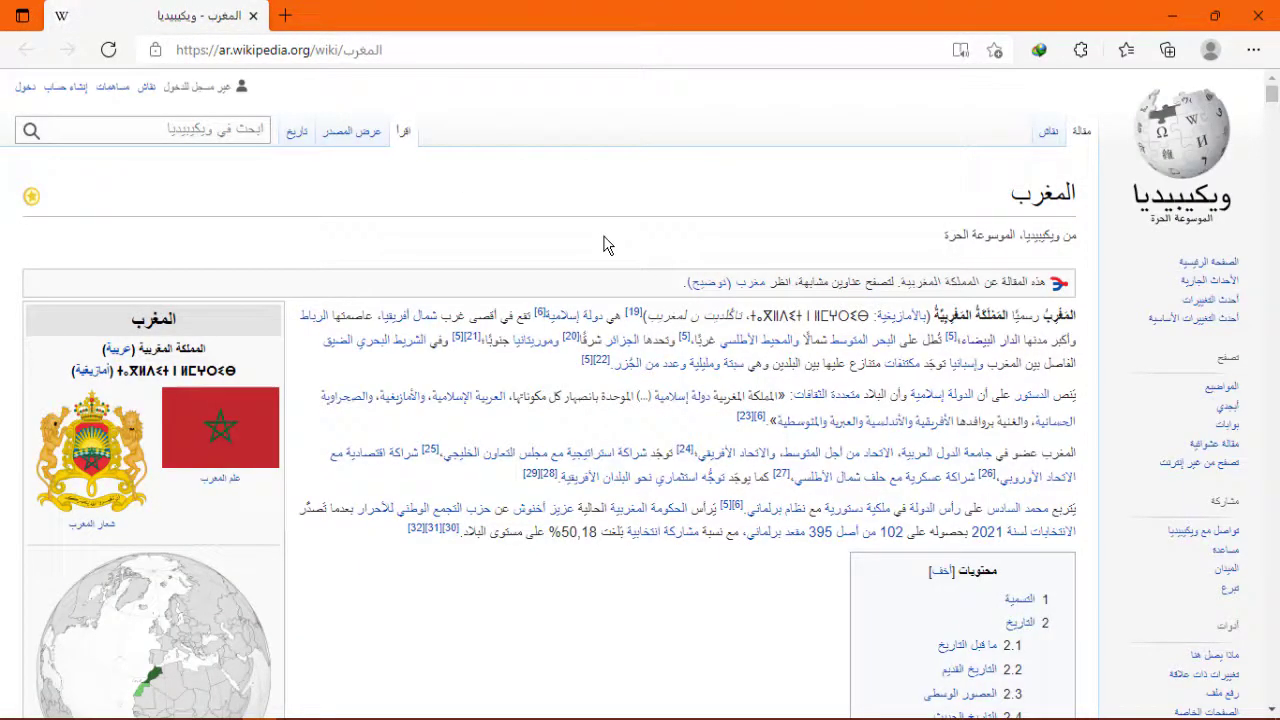
mouse_move(991, 347)
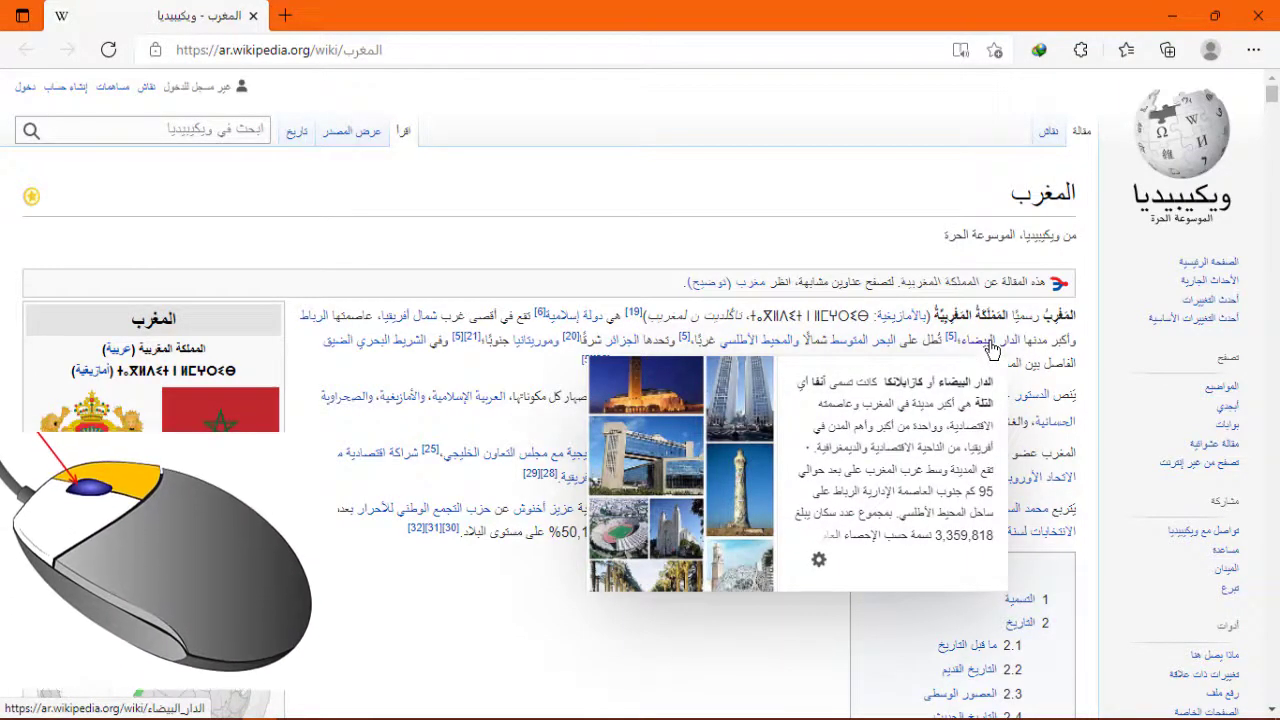
middle_click(991, 347)
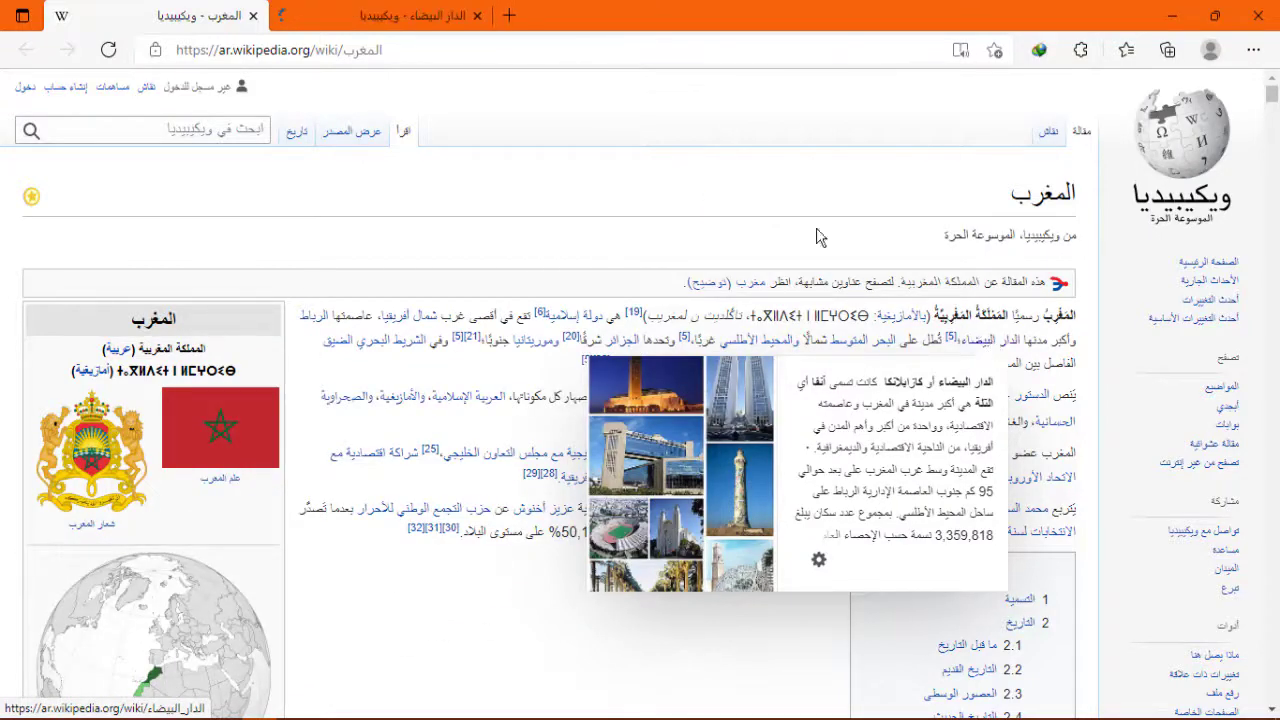
click(399, 15)
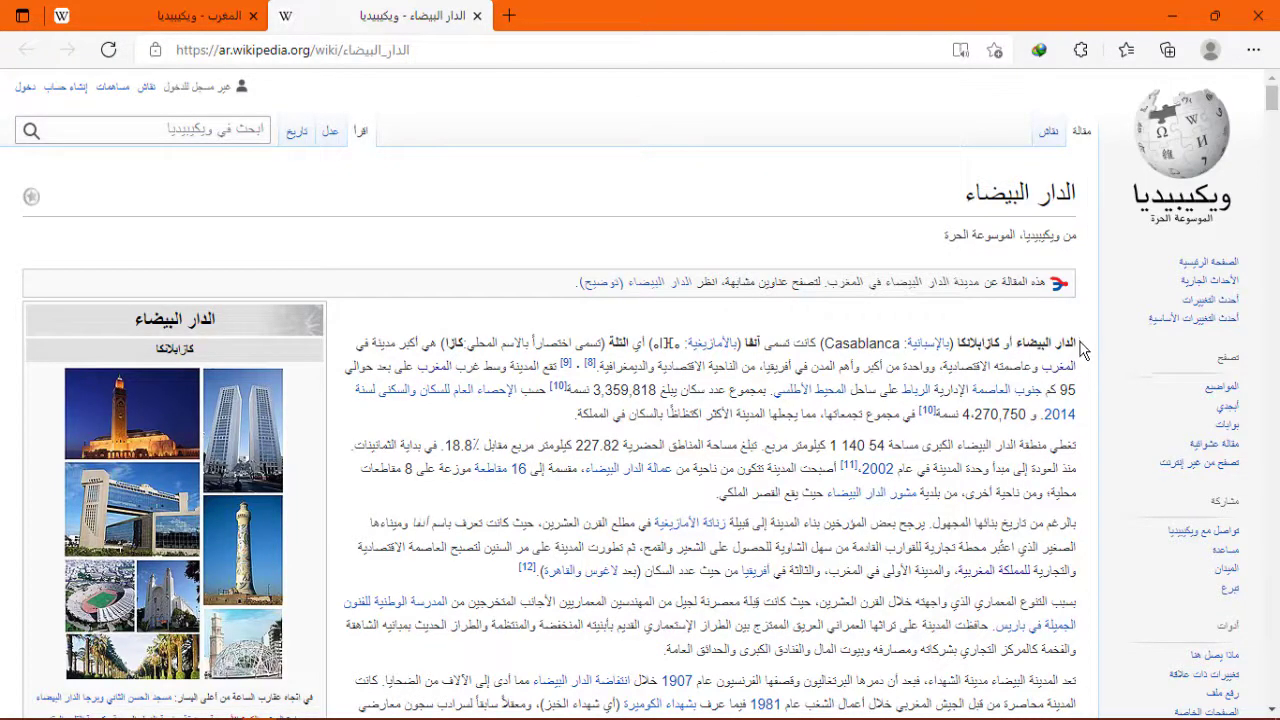
Step: Select the article title's words in the opening sentence, and extend a selection from there to the end of the fourth paragraph
drag(1015, 342, 1080, 346)
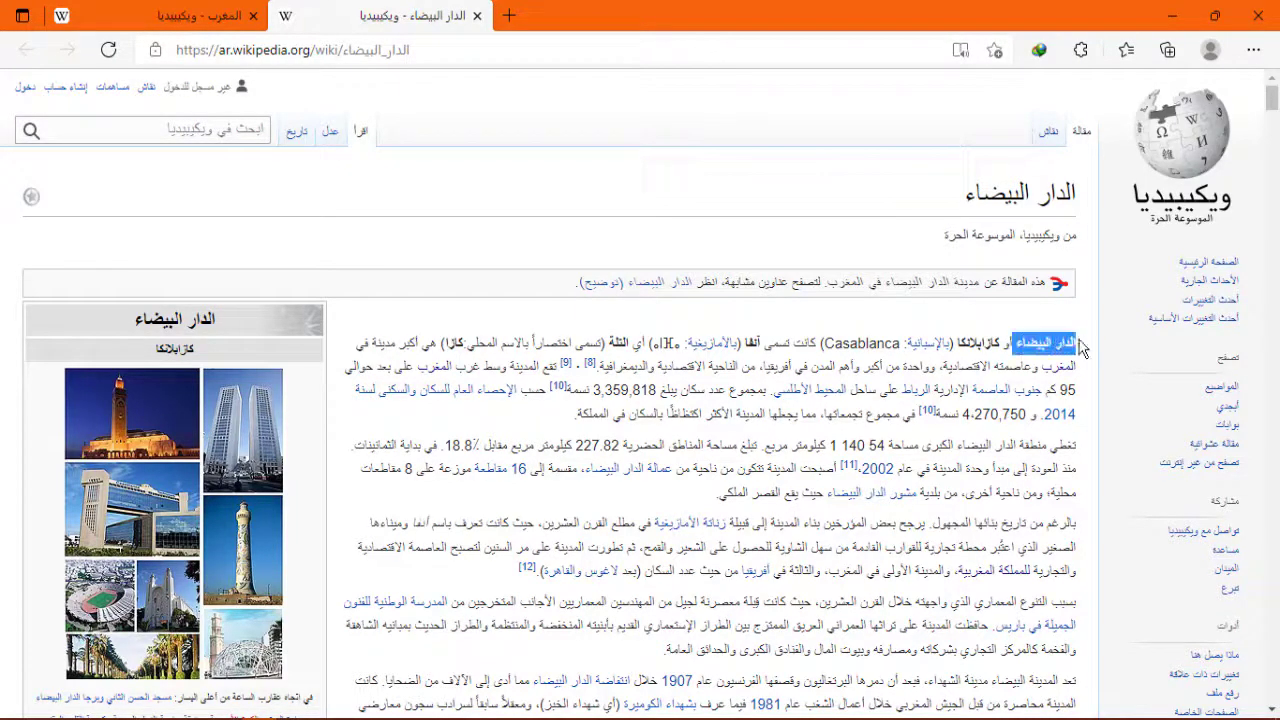
scroll(665, 645, down, 1)
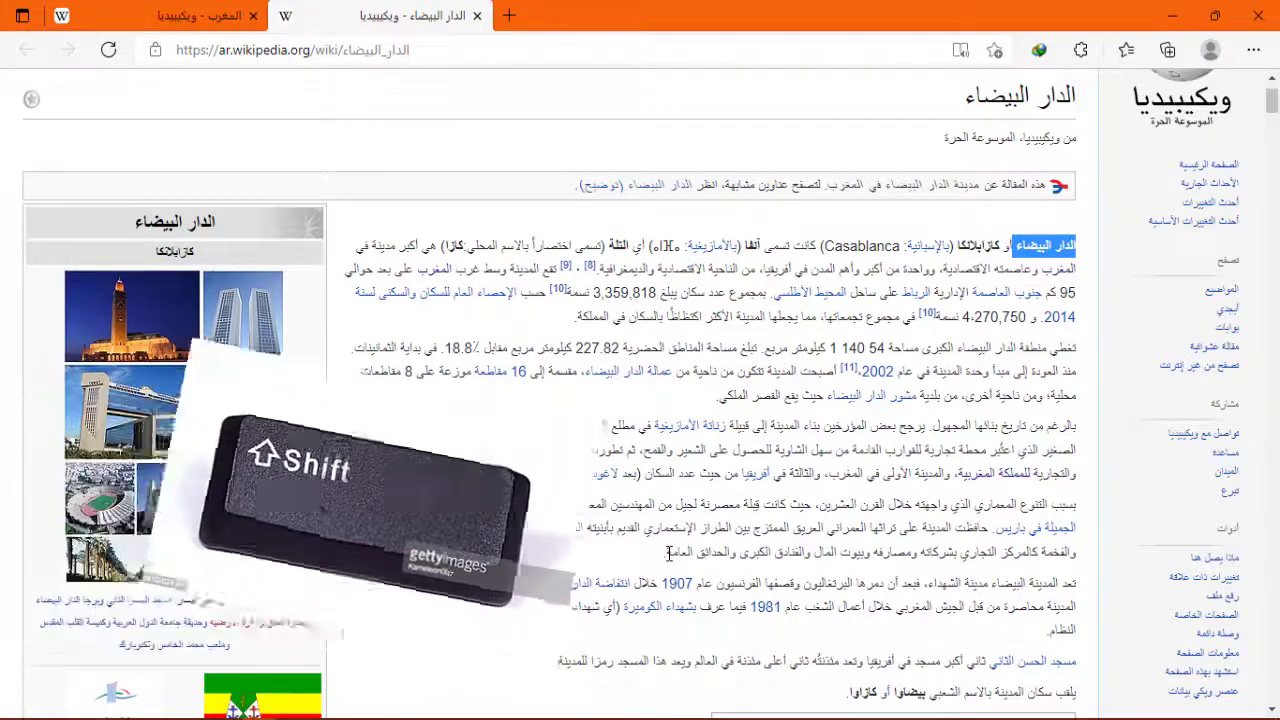
shift+click(668, 552)
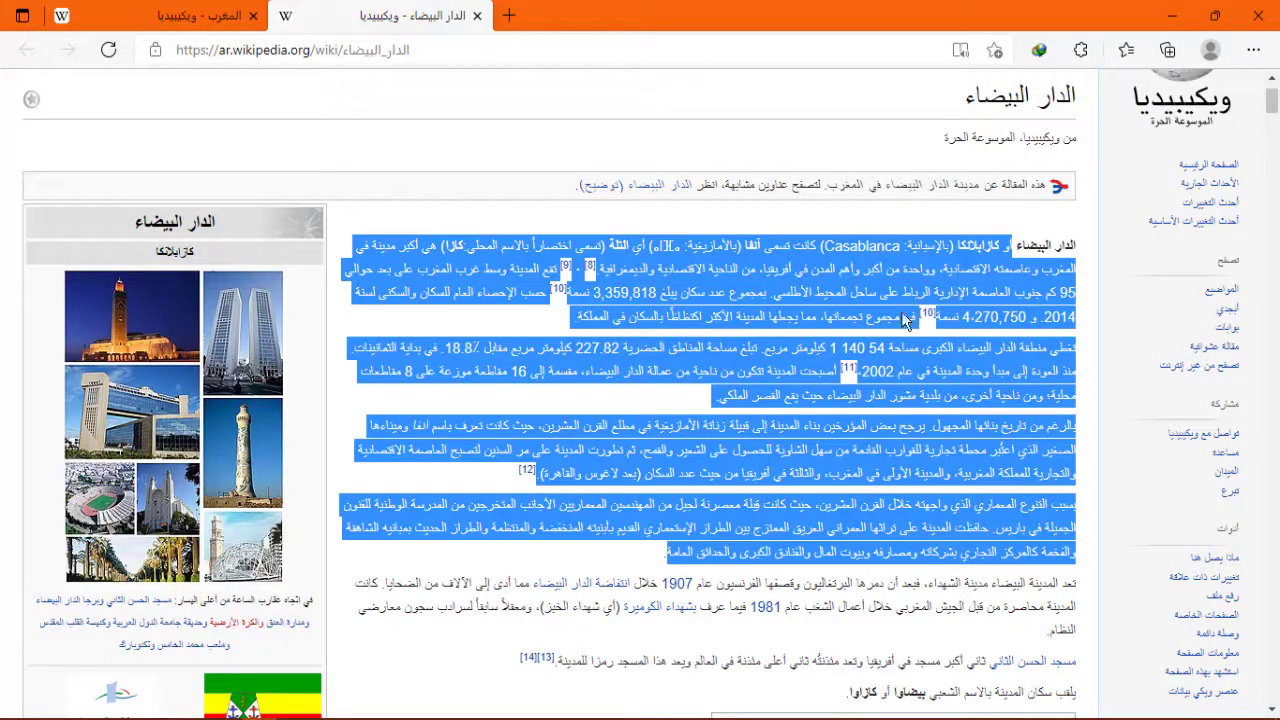
click(1050, 324)
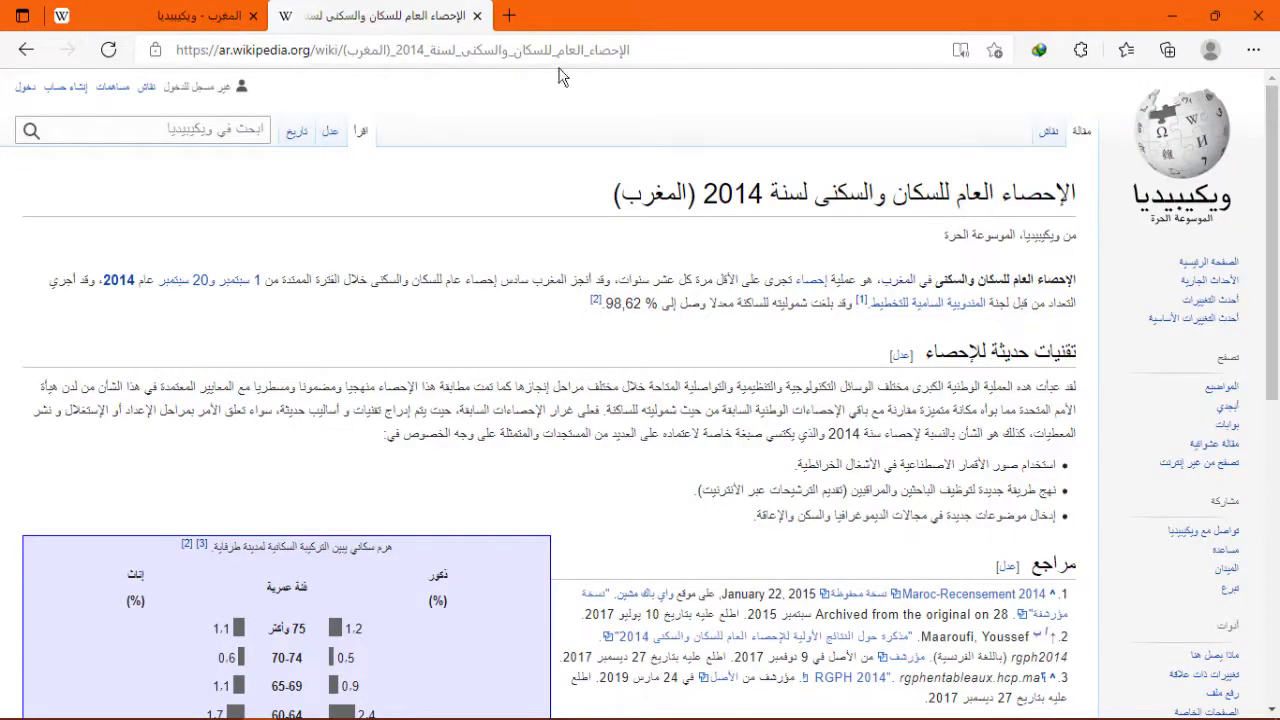
Step: Return to the المغرب article tab and extend the selection from its first word to the end of the third paragraph
key(ctrl+shift+Tab)
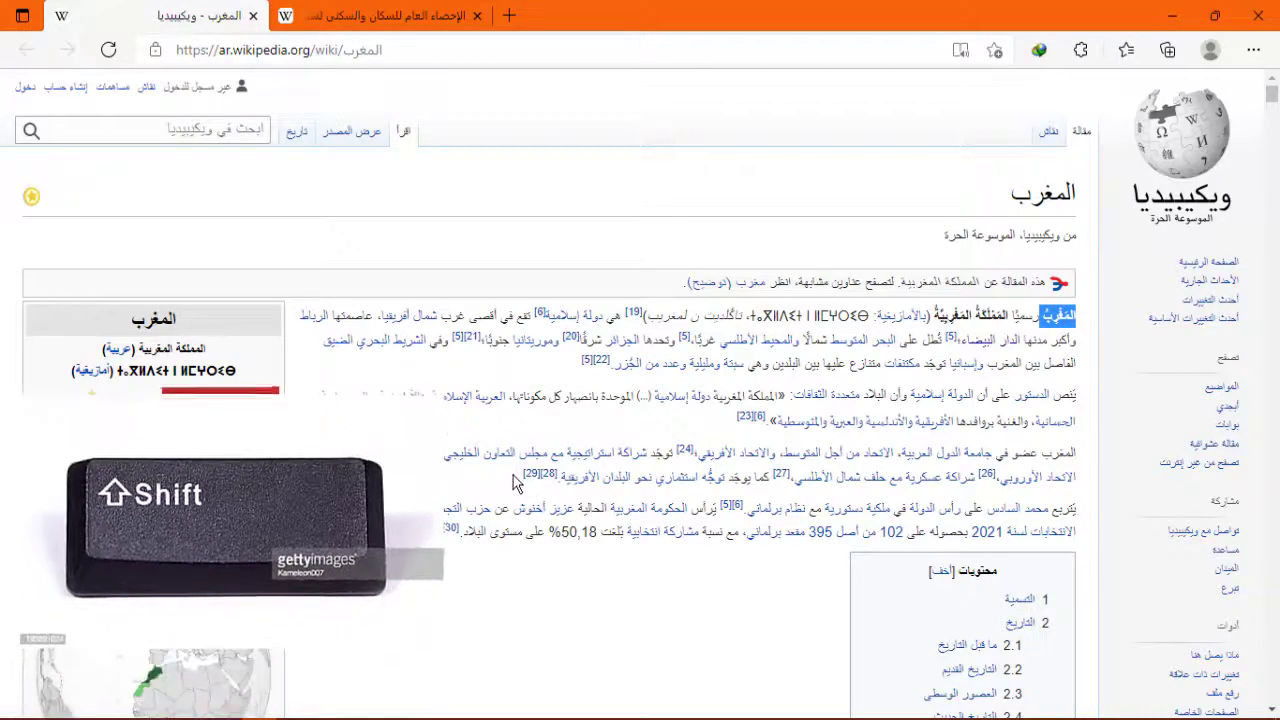
shift+click(515, 483)
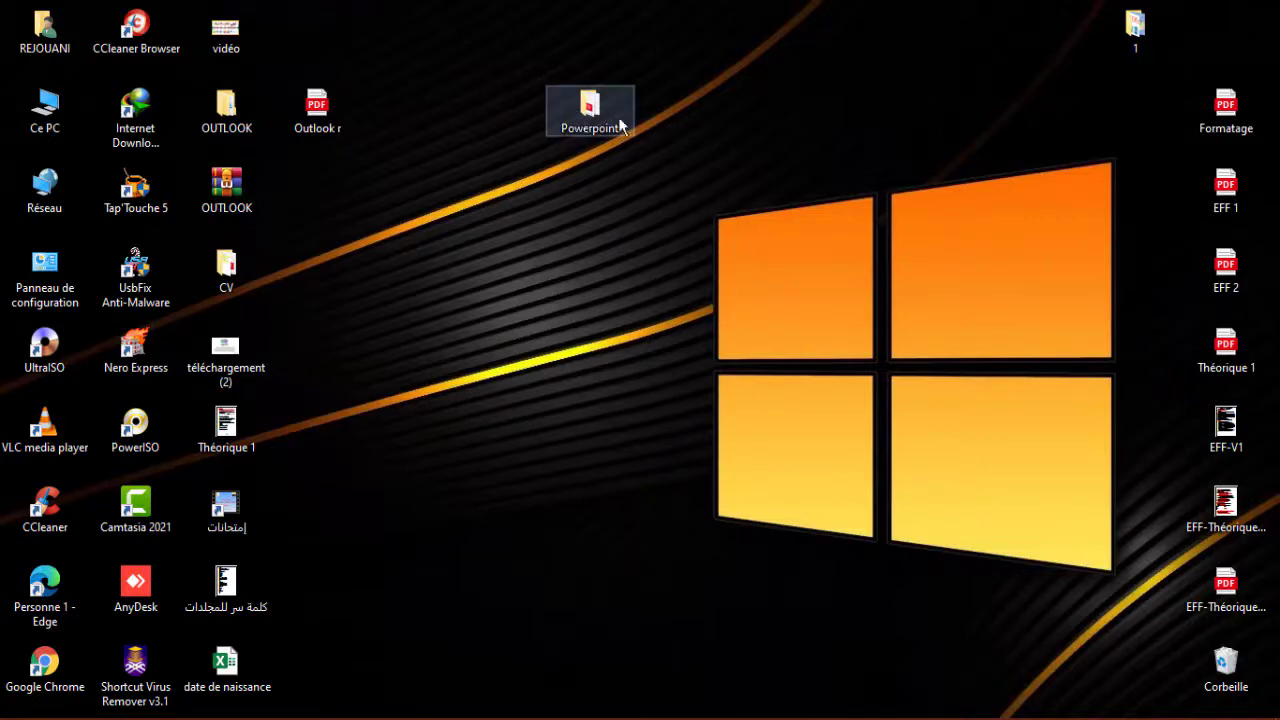
Step: Compare the standard and extended context menus of the Powerpoint folder on the desktop, dismissing each without choosing a command
right_click(590, 110)
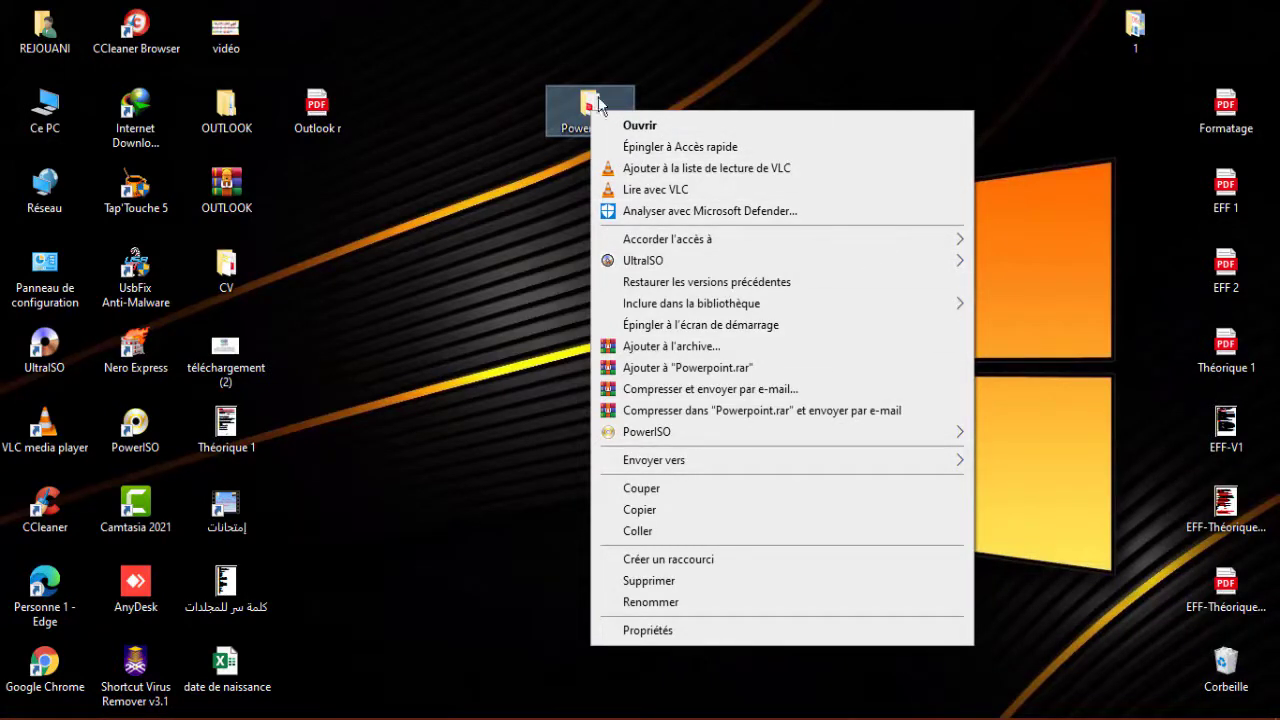
click(699, 65)
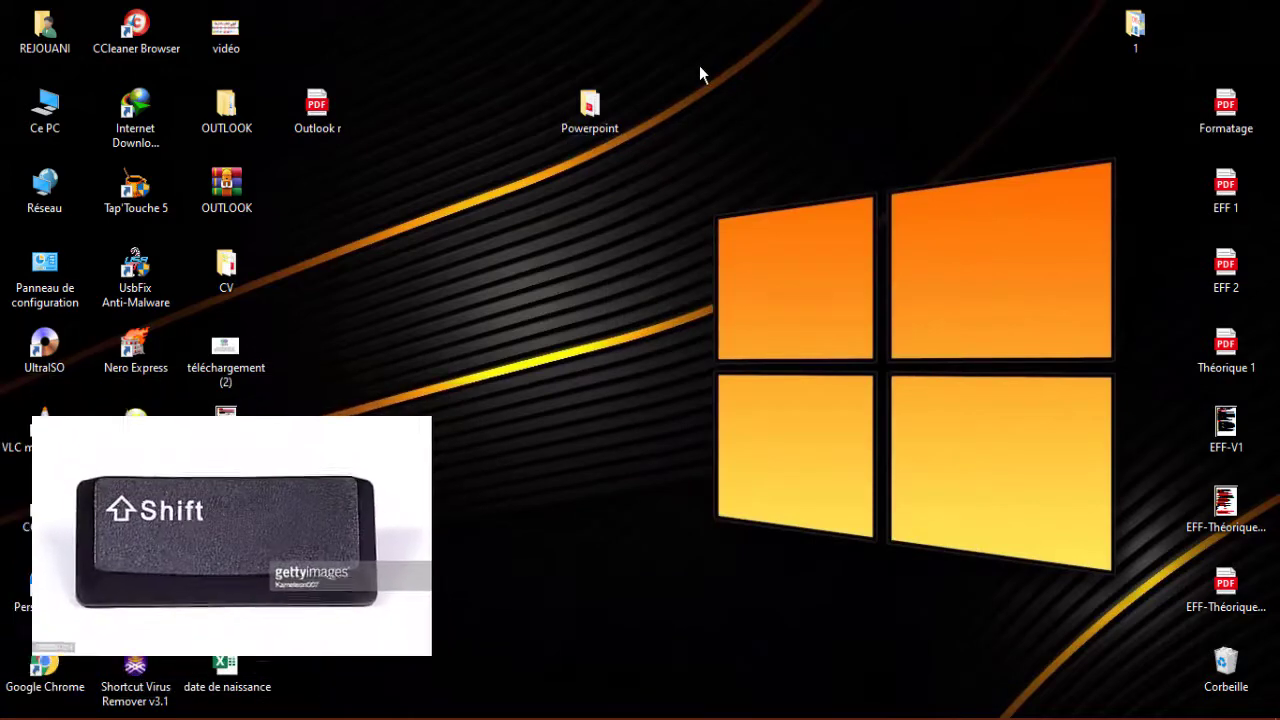
shift+right_click(594, 117)
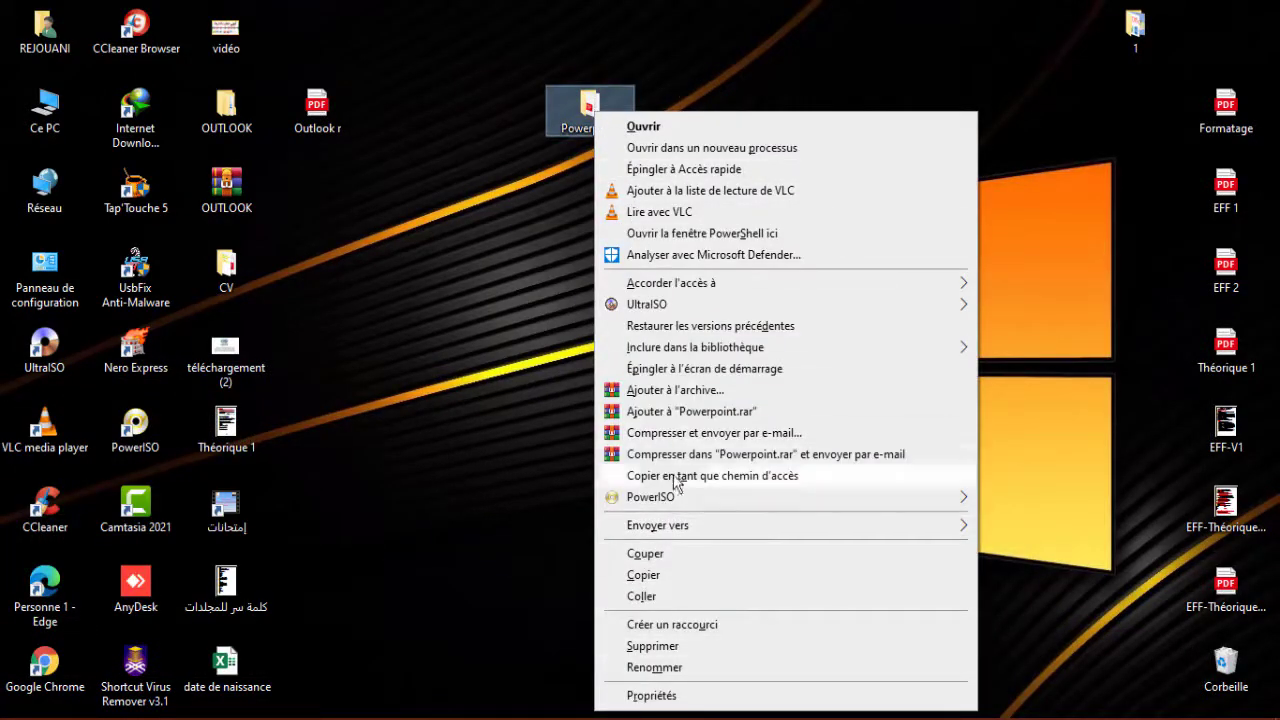
click(686, 94)
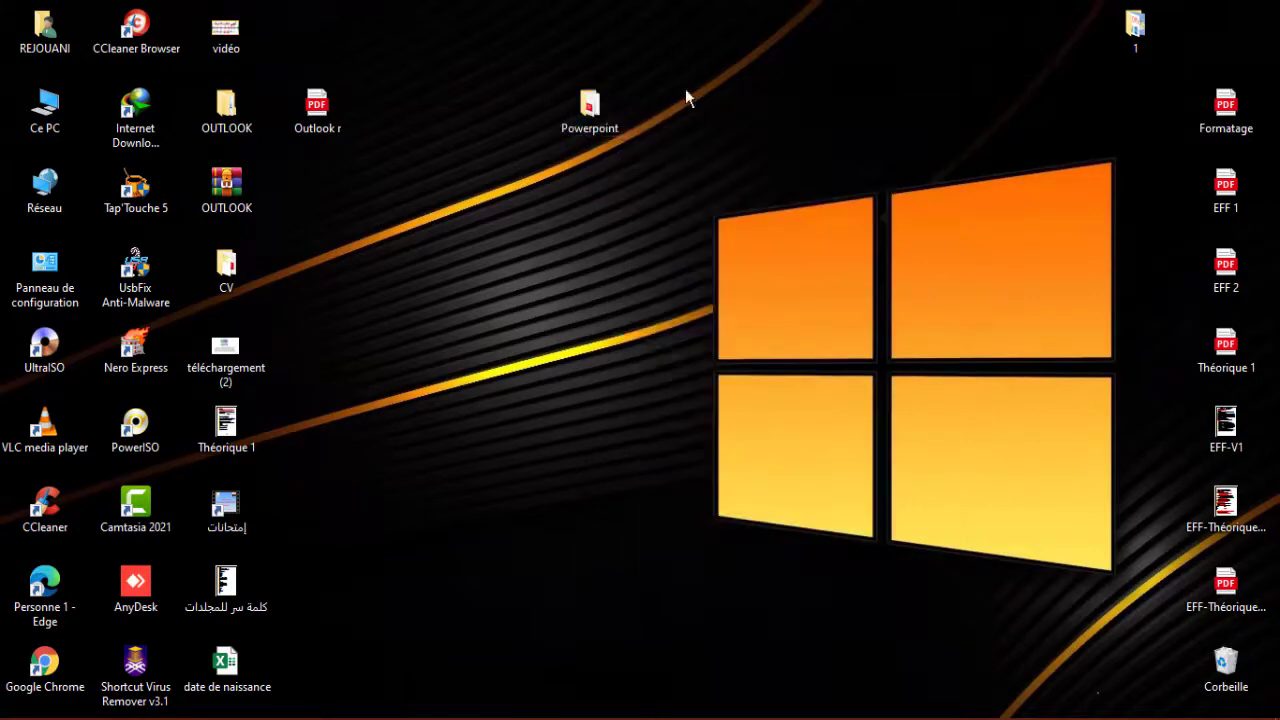
right_click(606, 102)
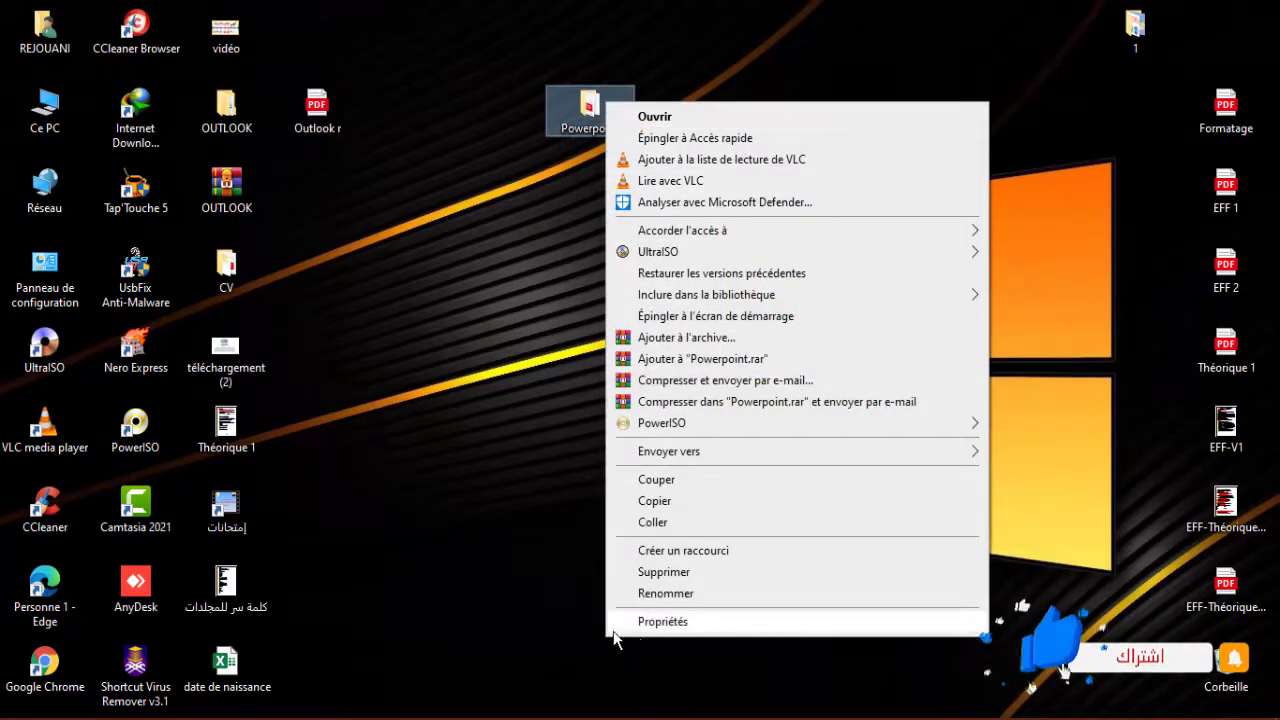
click(700, 8)
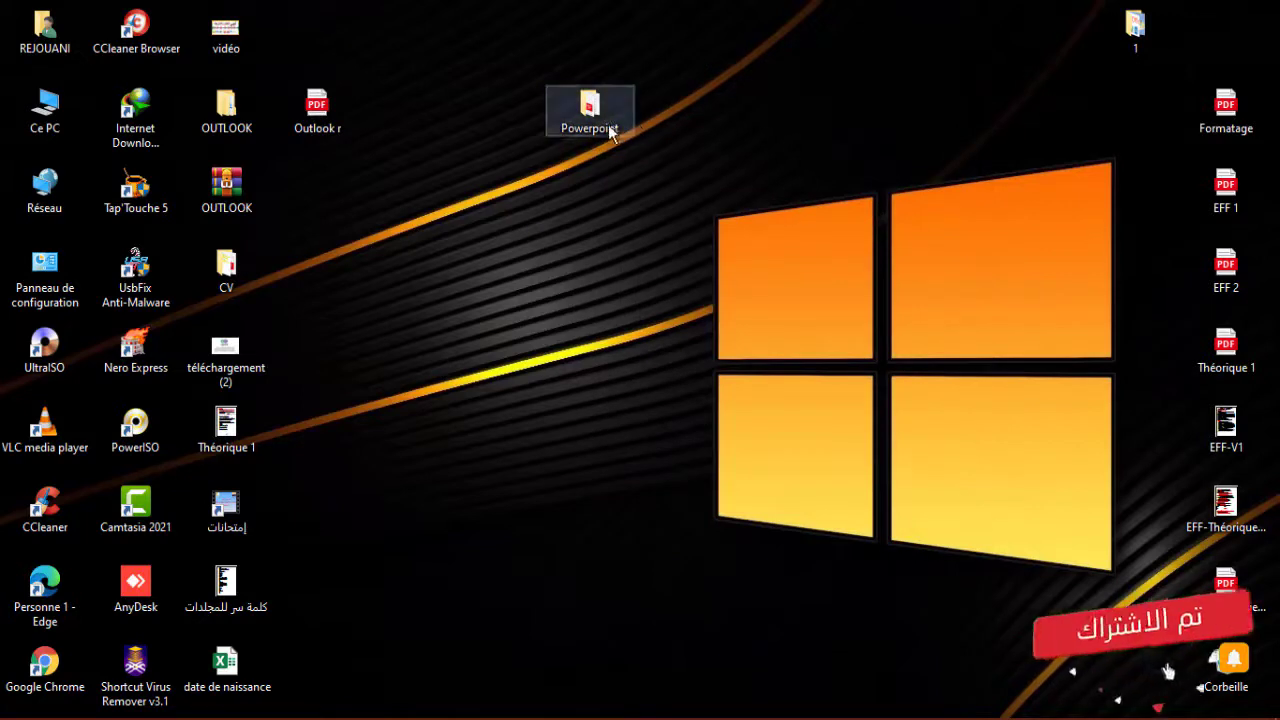
shift+right_click(597, 120)
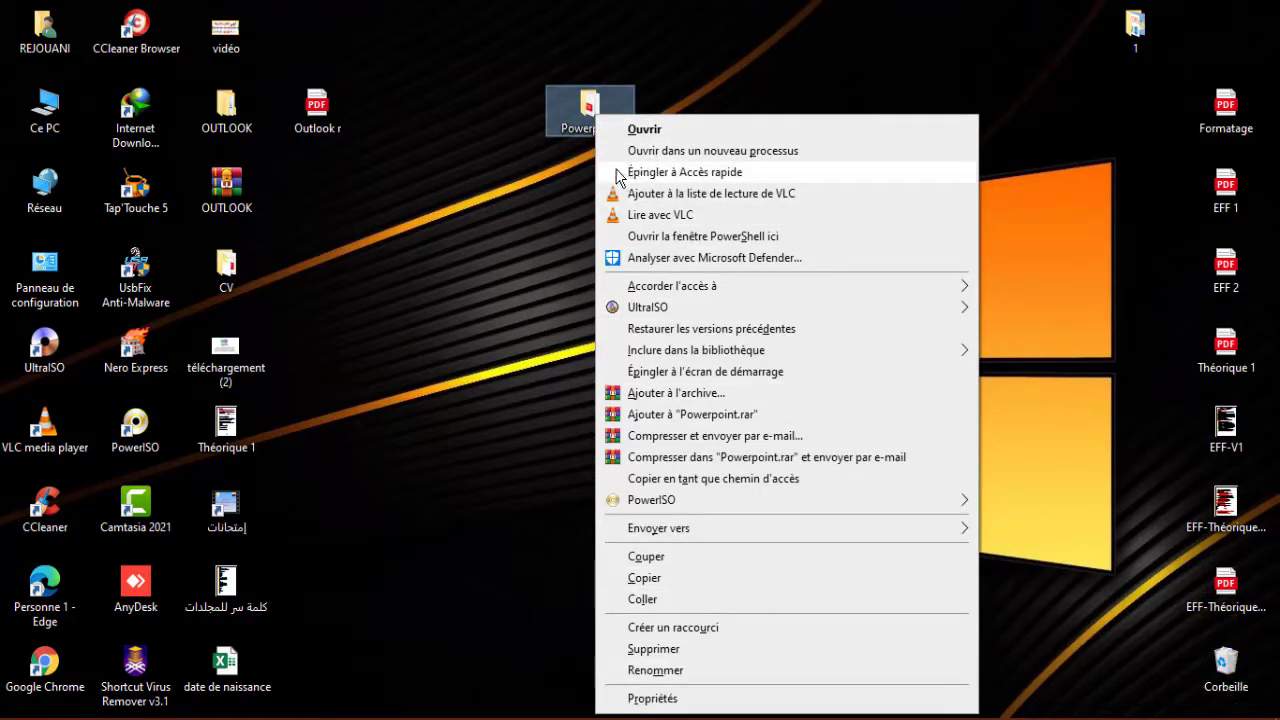
click(559, 192)
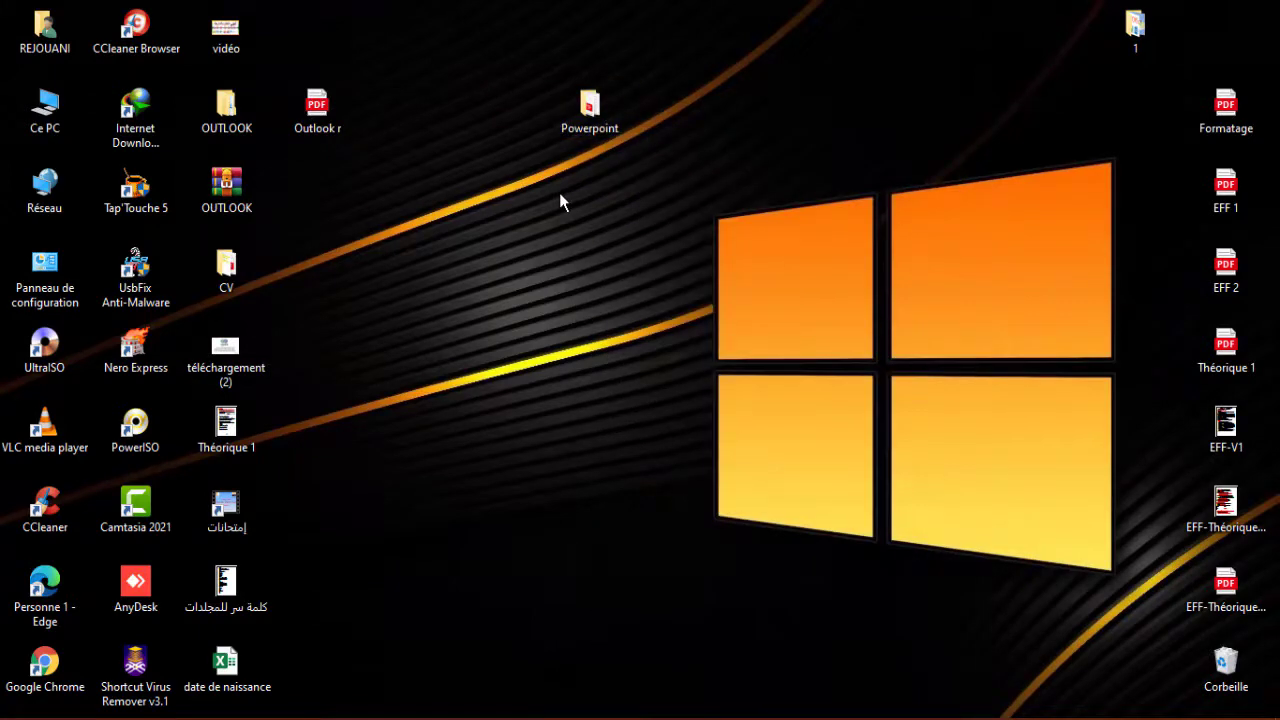
Step: Open the desktop's Powerpoint folder in a centred window, and move folder 1 into it and back to the desktop
double_click(588, 105)
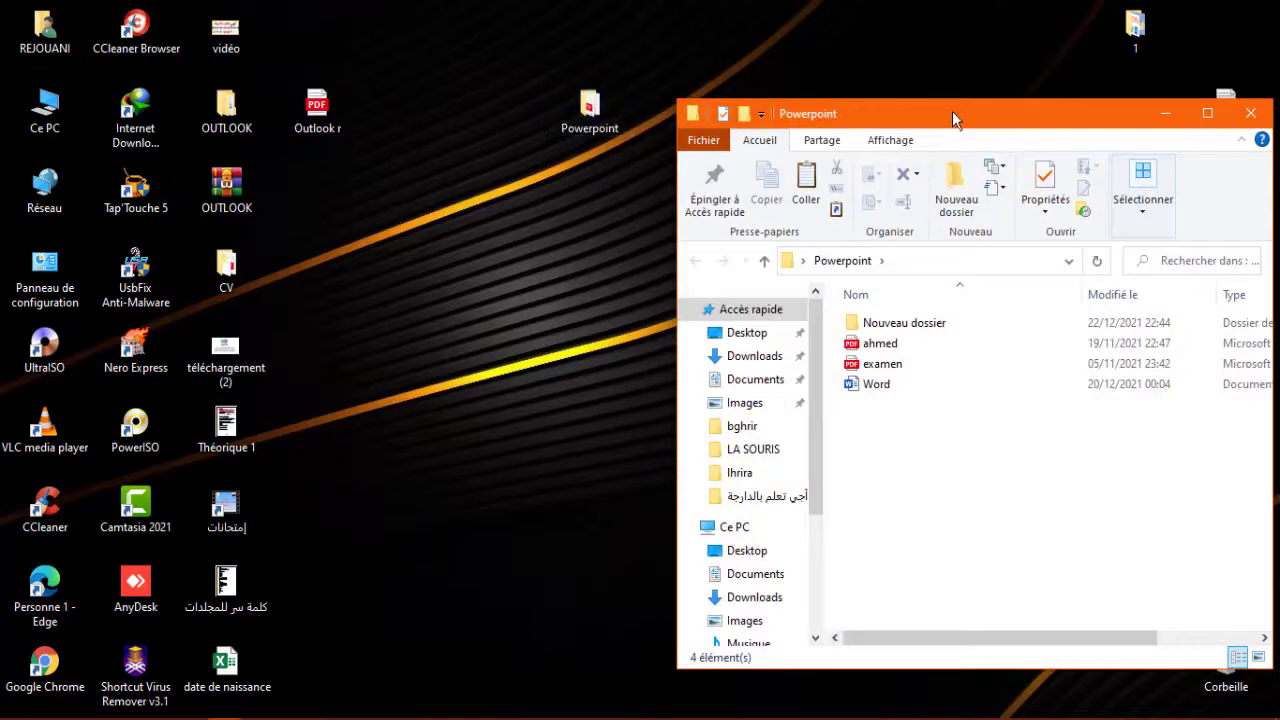
drag(952, 111, 580, 42)
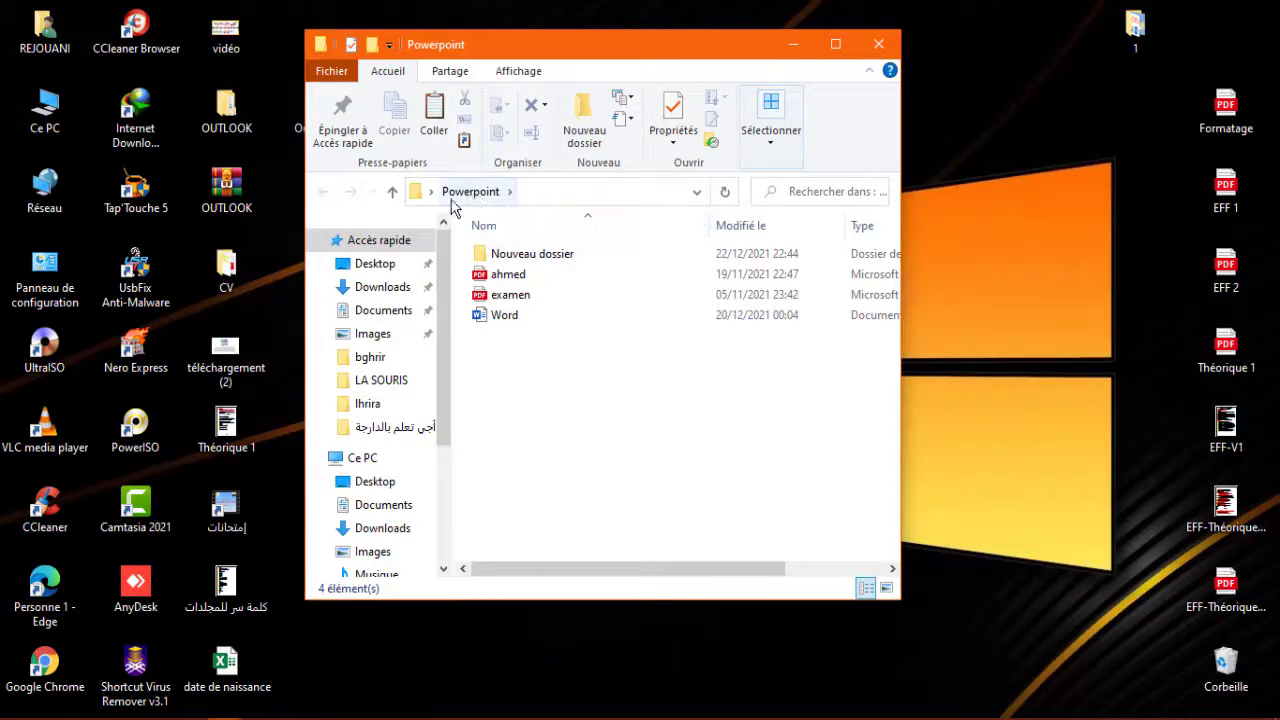
drag(1137, 28, 645, 438)
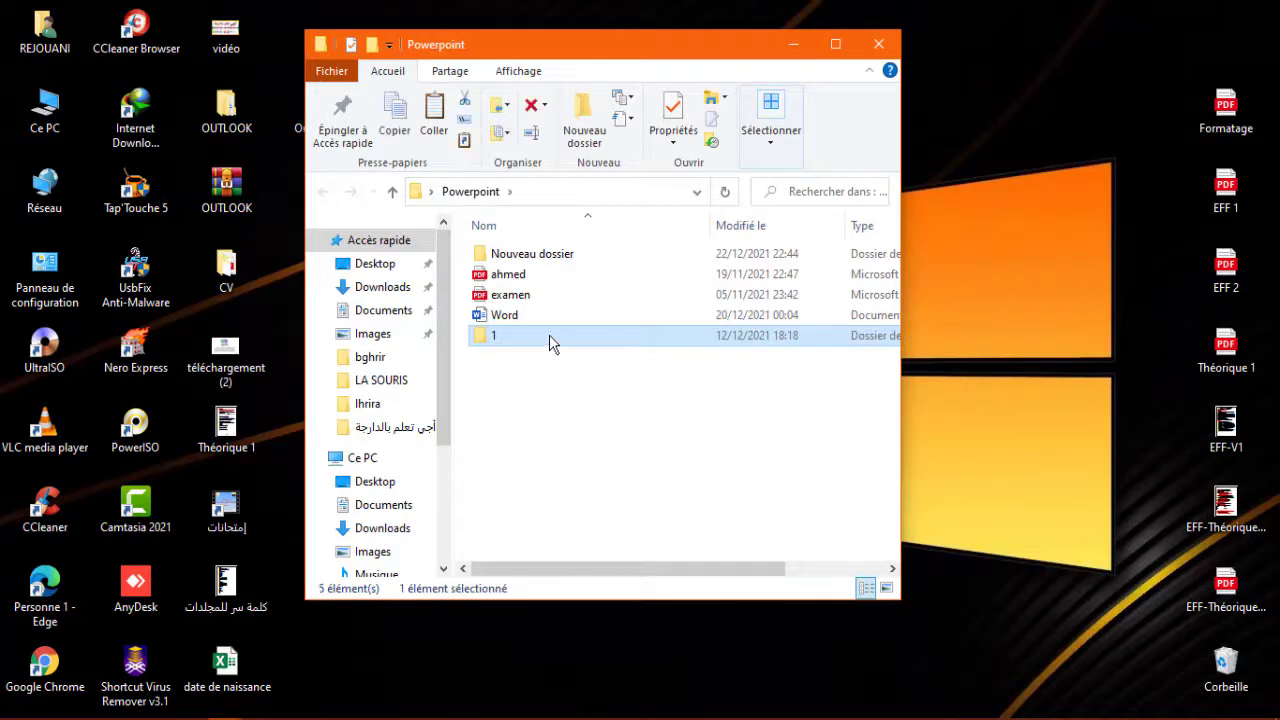
drag(553, 343, 1110, 71)
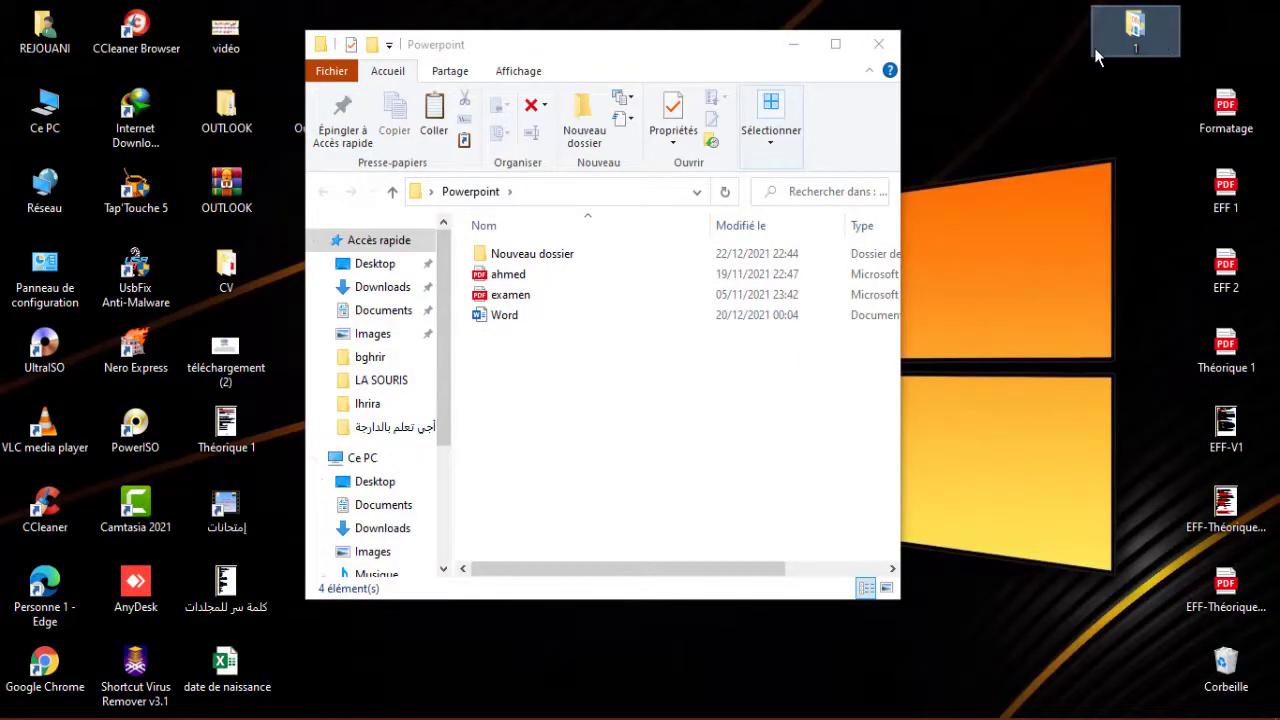
Step: Copy folder 1 from the desktop into the Powerpoint folder, keeping the original on the desktop
key(ctrl)
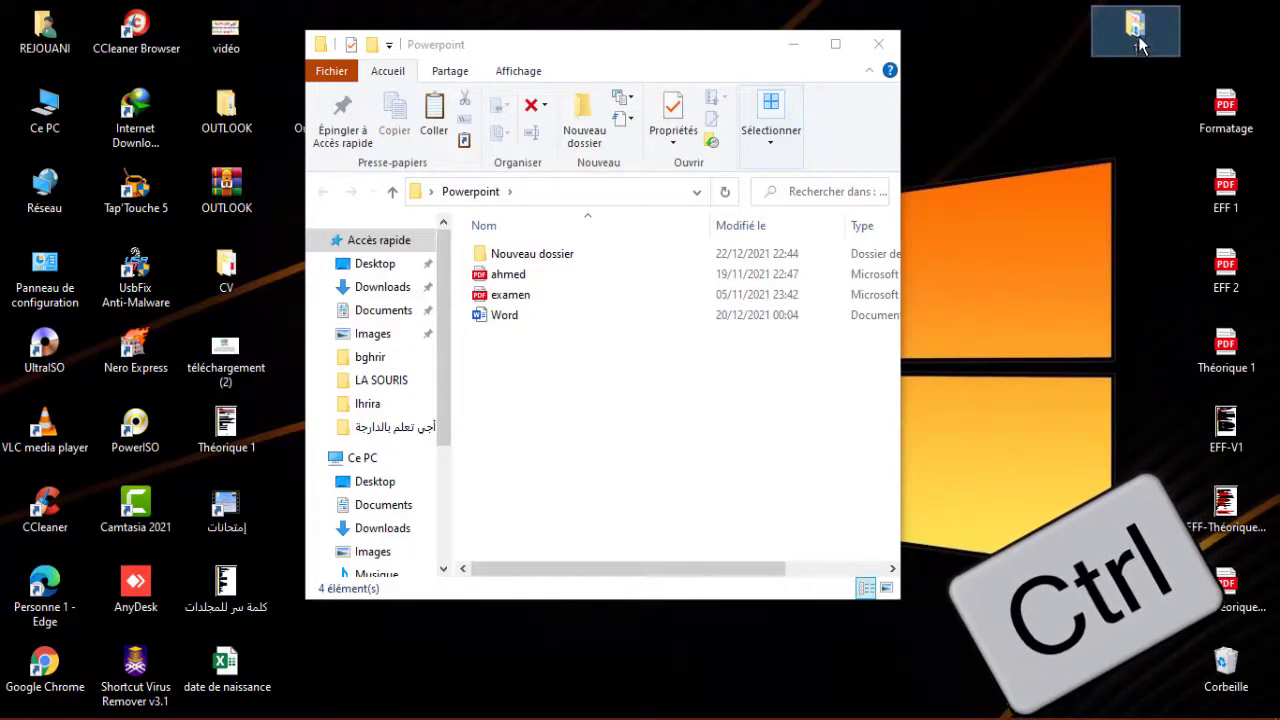
drag(1140, 45, 594, 447)
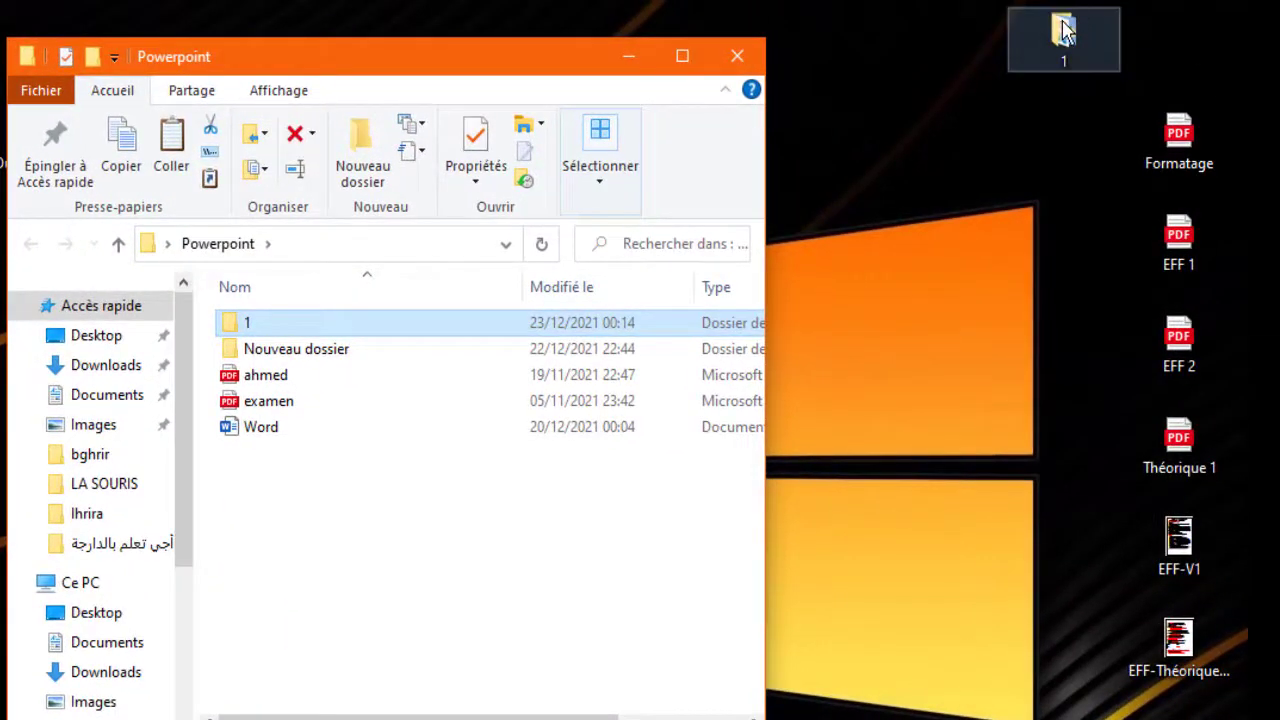
Step: Create shortcuts to the desktop folder 1 and to Nouveau dossier inside the Powerpoint folder
key(alt)
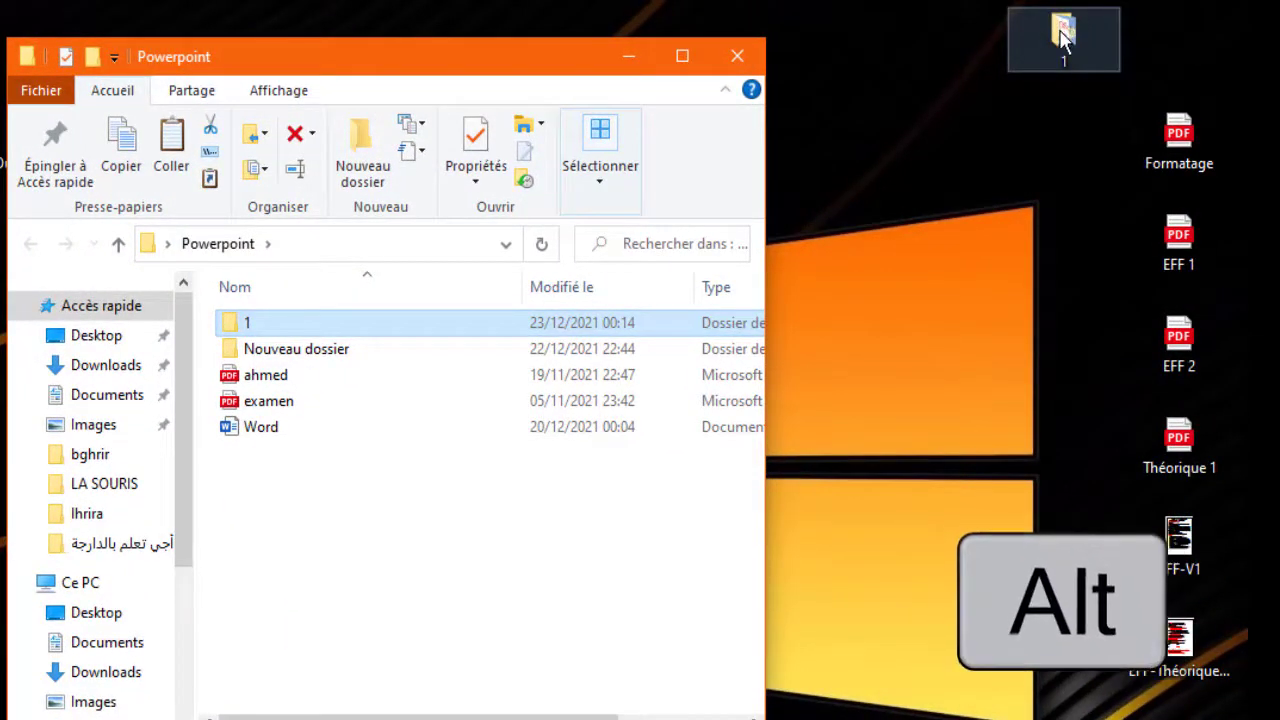
drag(1063, 35, 482, 580)
key(alt)
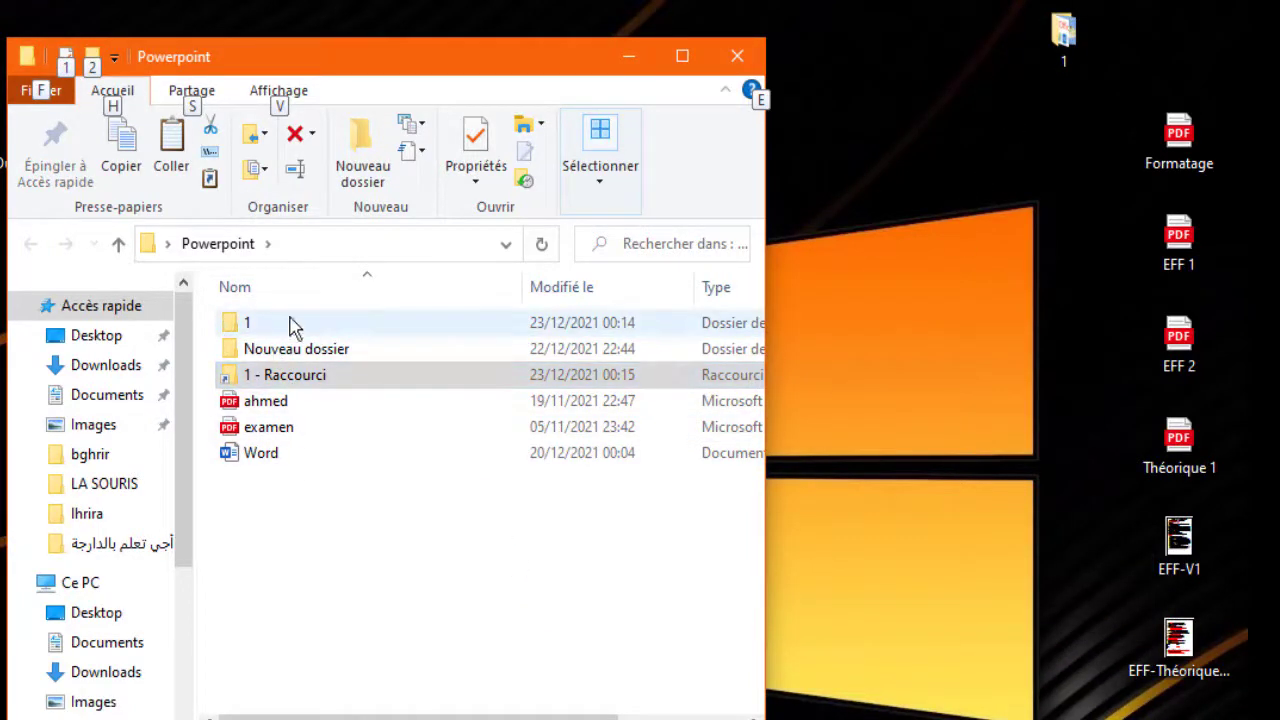
click(297, 360)
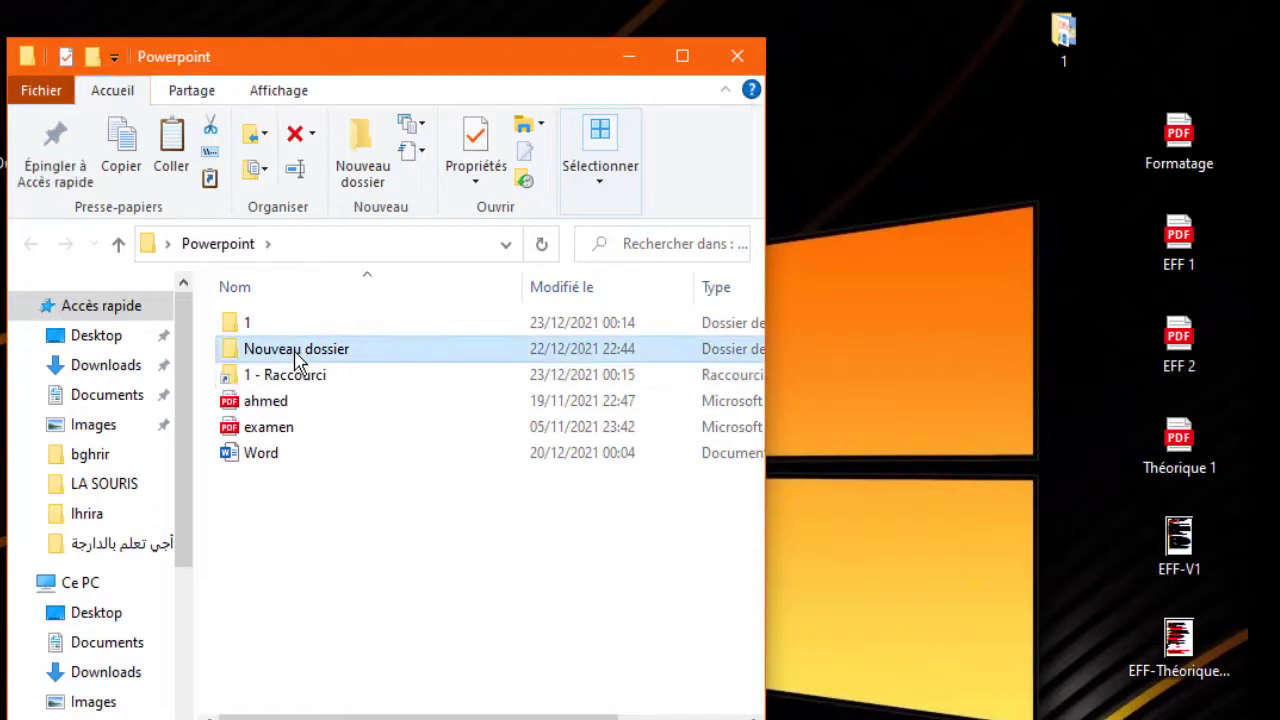
drag(297, 360, 377, 628)
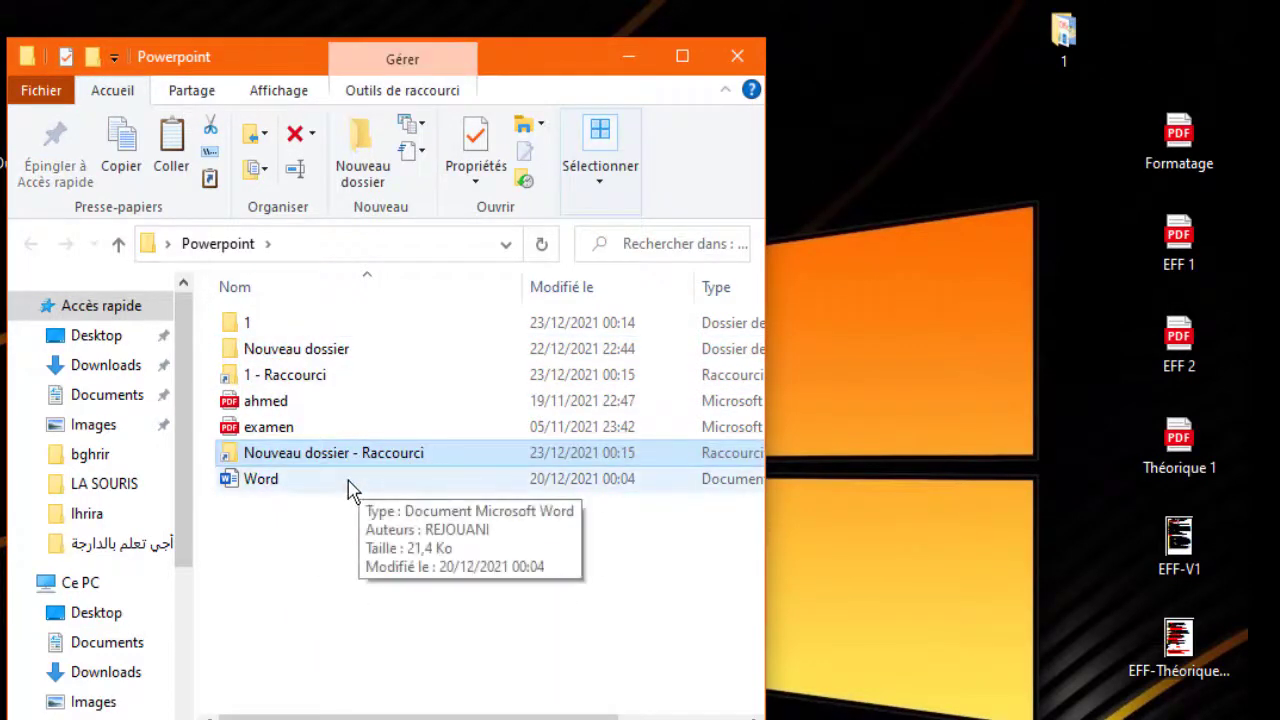